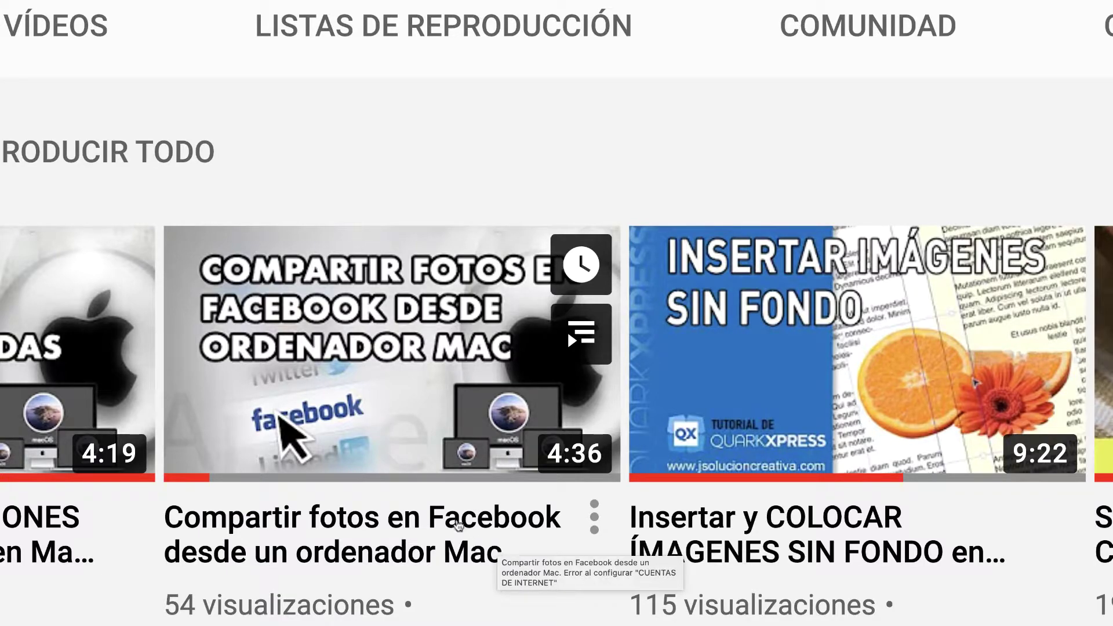
{"action": "left_click", "coordinate": [497, 547]}
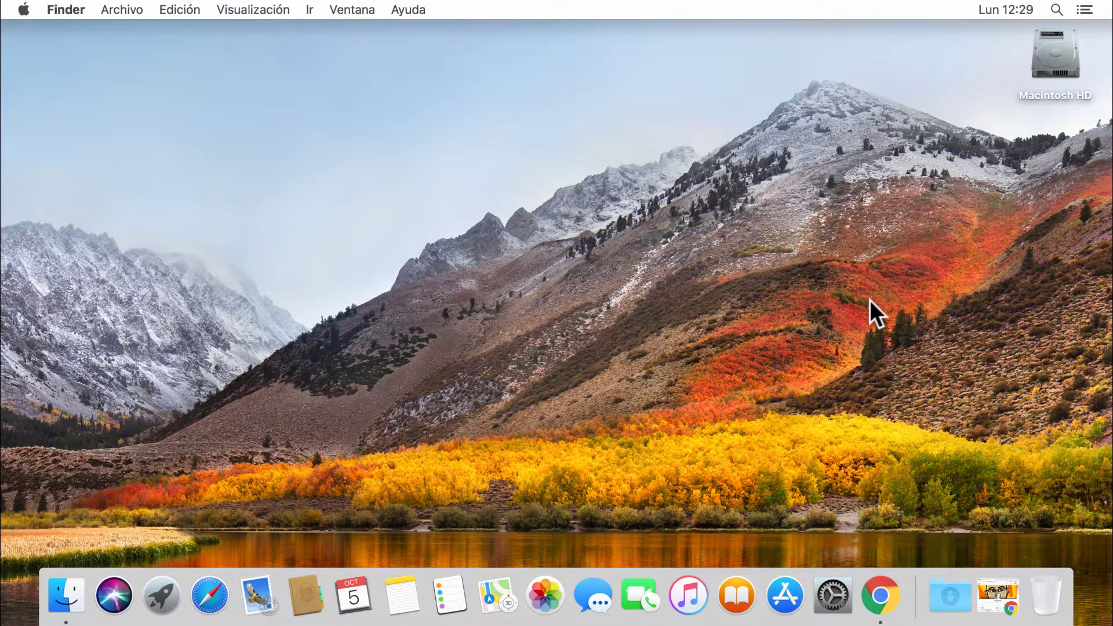
- Open Fotos beside the restored Facebook browser window and display its library in the Fotos view
{"action": "left_click", "coordinate": [989, 586]}
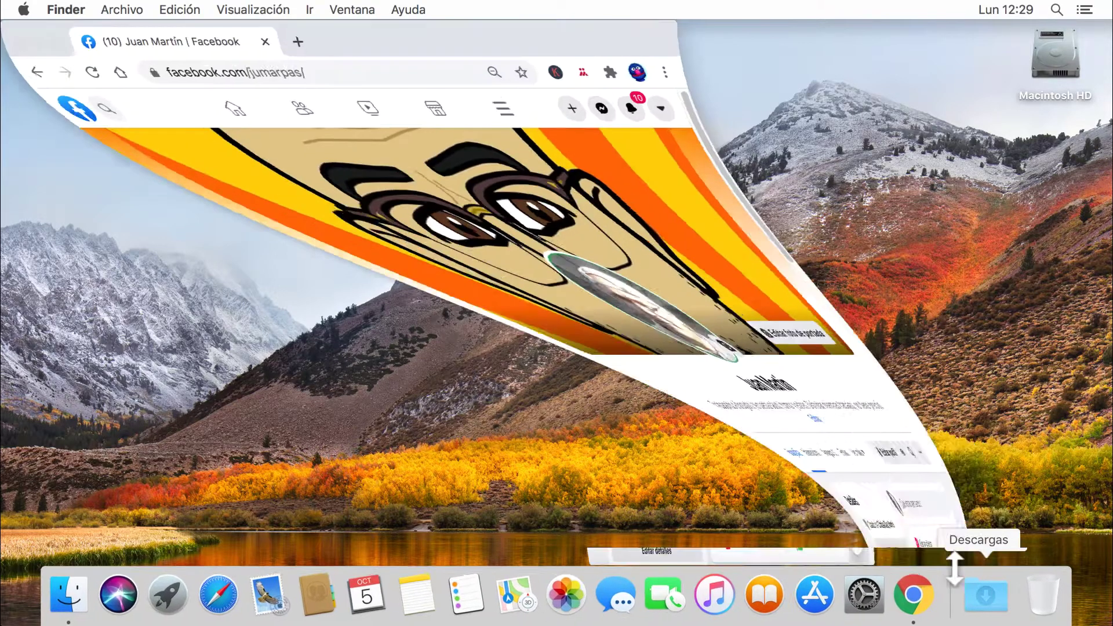
{"action": "left_click", "coordinate": [562, 587]}
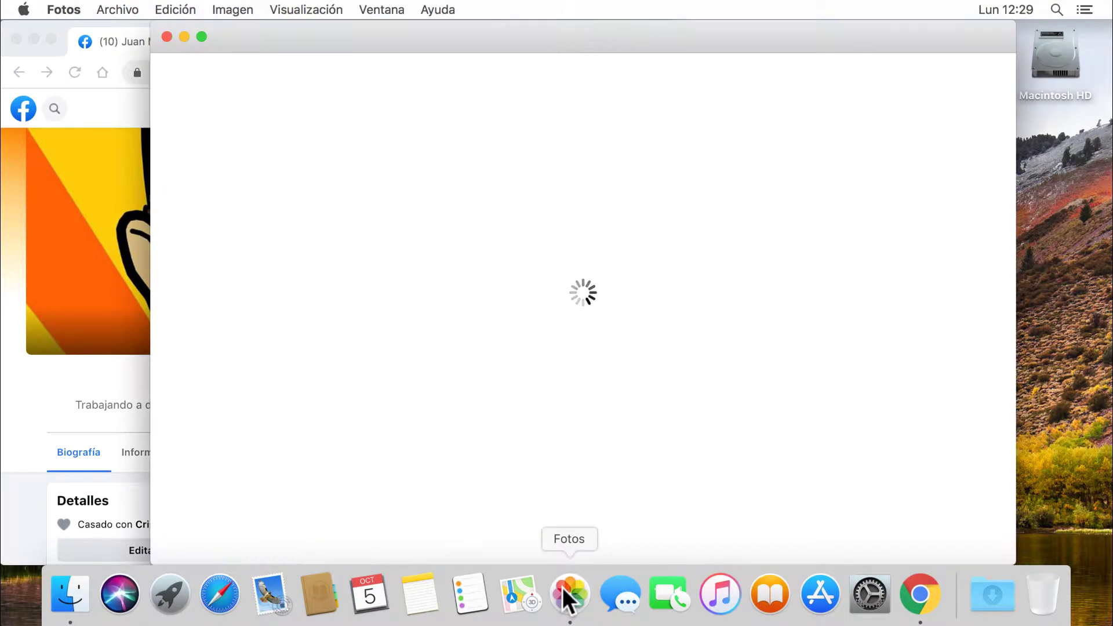
{"action": "left_click_drag", "start_coordinate": [151, 84], "coordinate": [450, 86]}
{"action": "left_click_drag", "start_coordinate": [589, 26], "coordinate": [695, 29]}
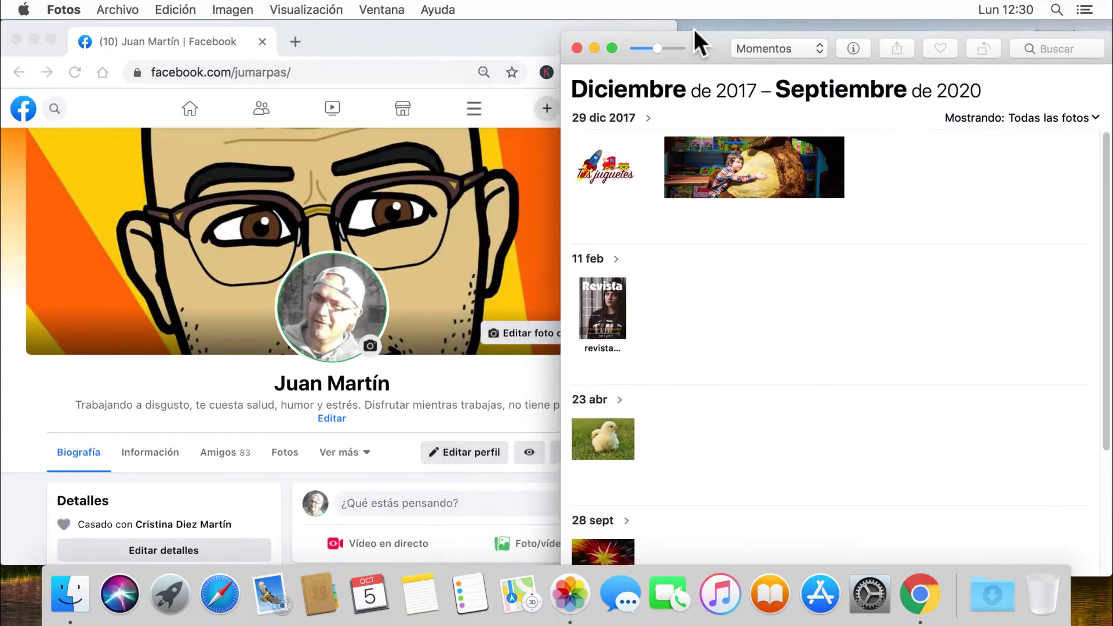
{"action": "left_click", "coordinate": [809, 37]}
{"action": "left_click", "coordinate": [774, 18]}
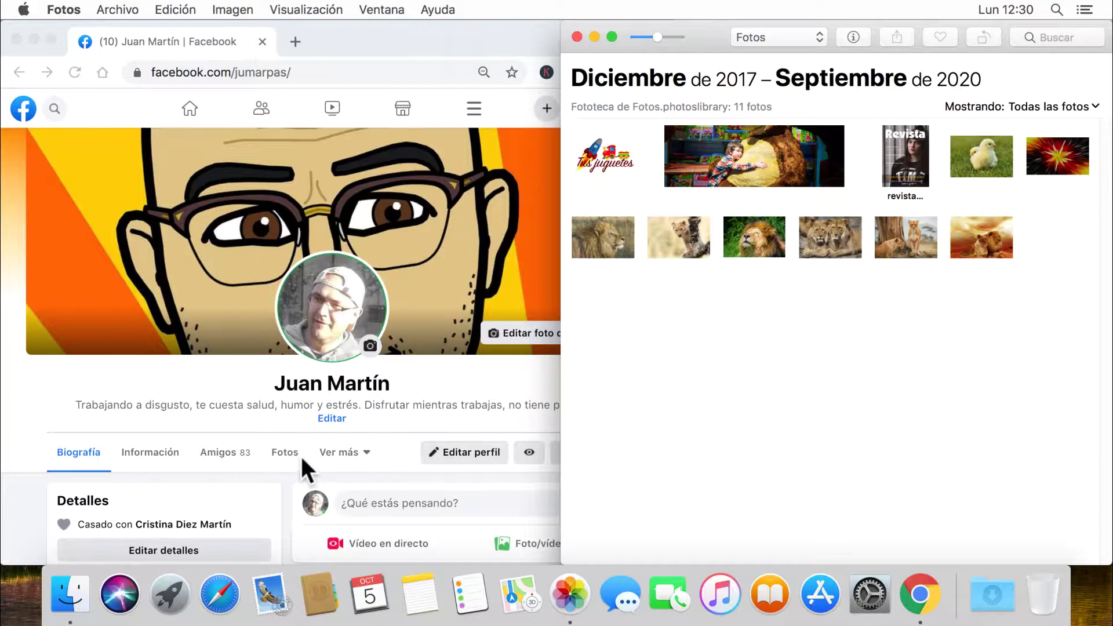
- Start creating a new album from the photos section of the Facebook profile
{"action": "left_click", "coordinate": [279, 446]}
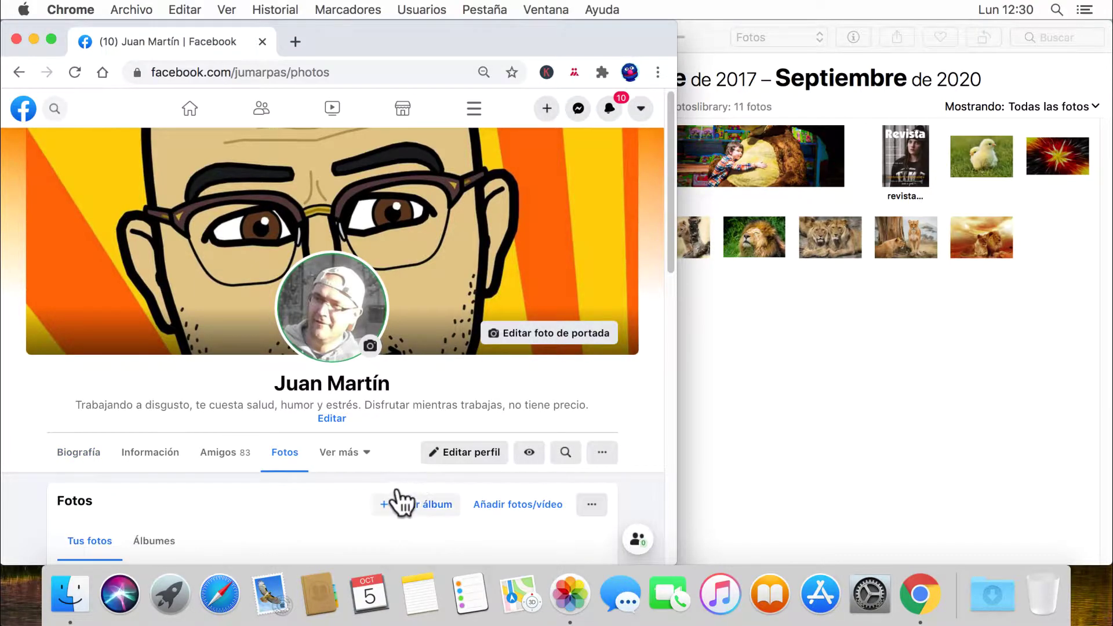
{"action": "left_click", "coordinate": [406, 501]}
- Try to add the last three lion photos from the Fotos library to the new Facebook album, and close Fotos
{"action": "left_click", "coordinate": [826, 221]}
{"action": "left_click_drag", "start_coordinate": [1012, 297], "coordinate": [812, 227]}
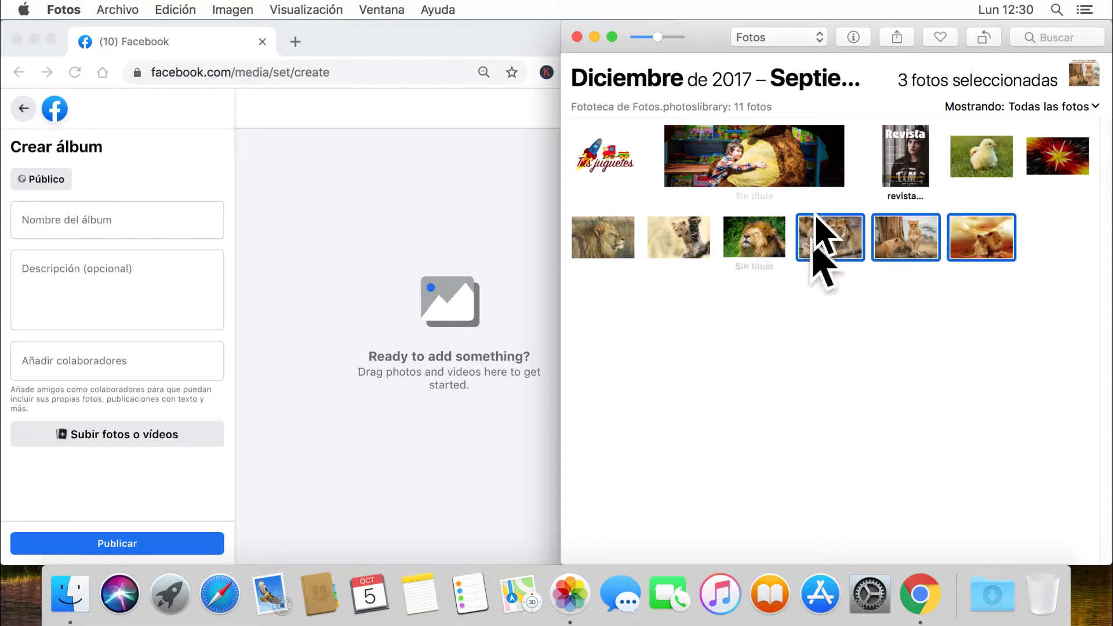
{"action": "left_click_drag", "start_coordinate": [827, 227], "coordinate": [377, 232]}
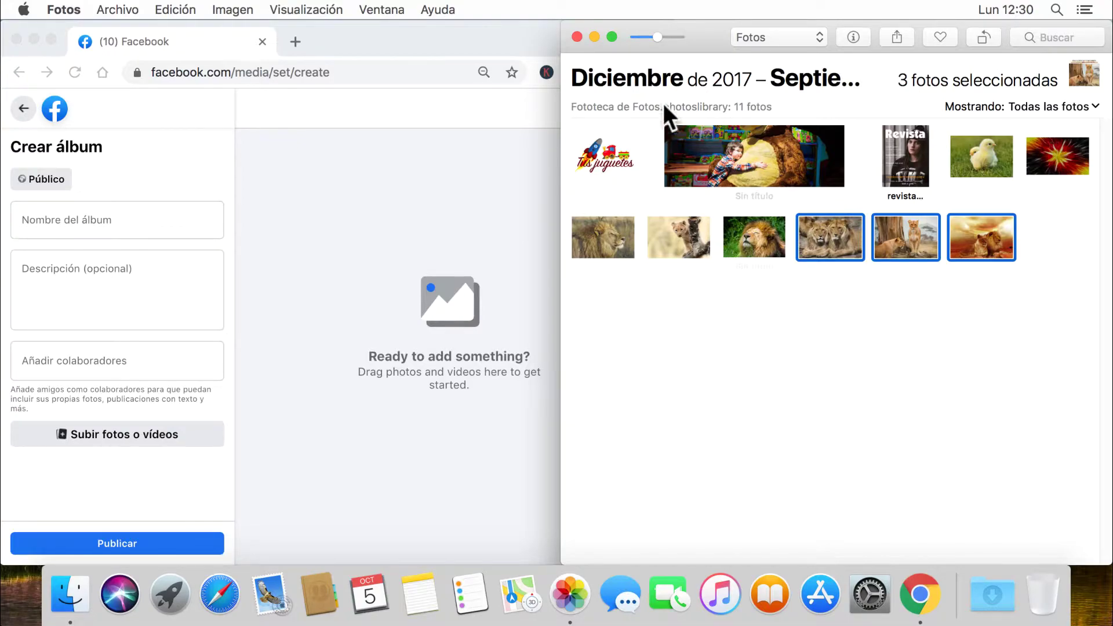
{"action": "left_click", "coordinate": [577, 37]}
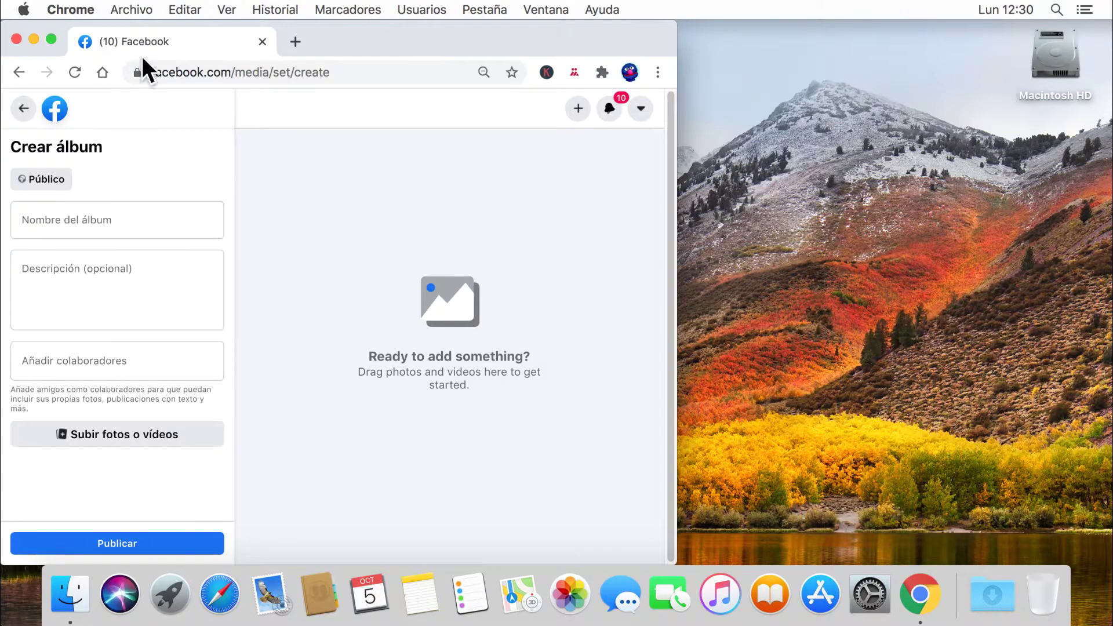
- Minimize the browser window and launch Automator from the Aplicaciones folder
{"action": "left_click", "coordinate": [33, 38]}
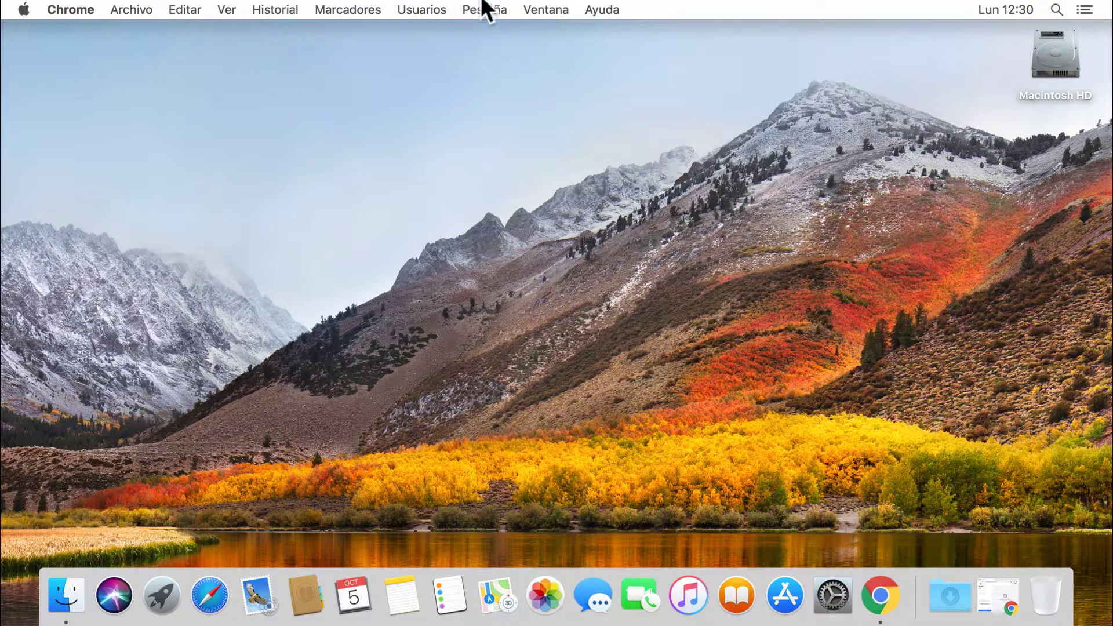
{"action": "left_click", "coordinate": [346, 75]}
{"action": "left_click", "coordinate": [308, 8]}
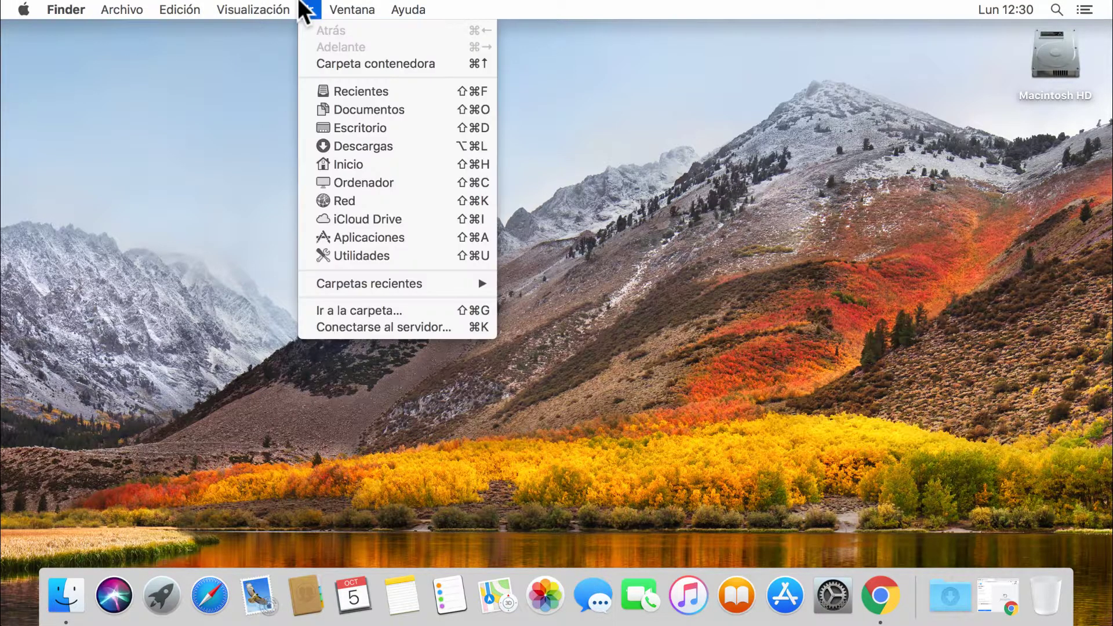
{"action": "left_click", "coordinate": [338, 234]}
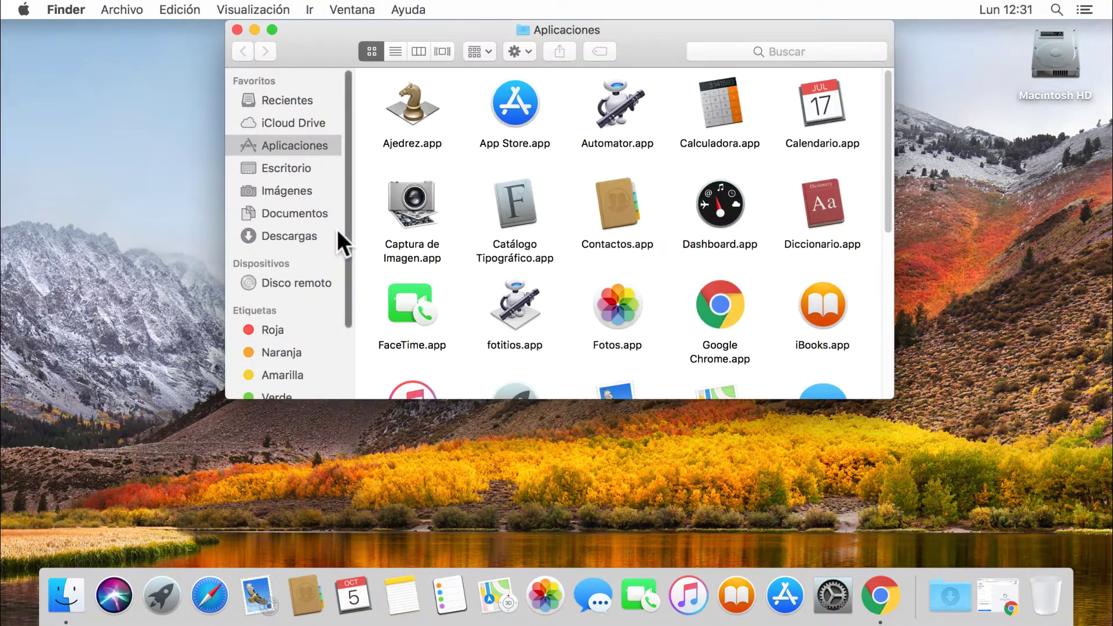
{"action": "double_click", "coordinate": [604, 88]}
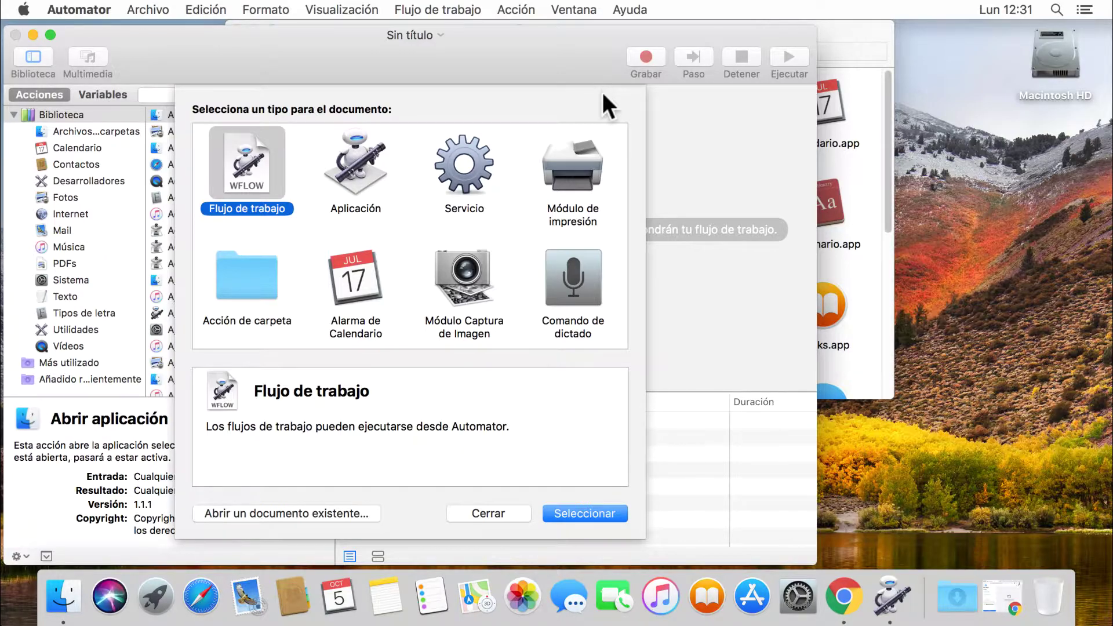
- Create a new Automator document of the type Aplicación
{"action": "left_click", "coordinate": [361, 173]}
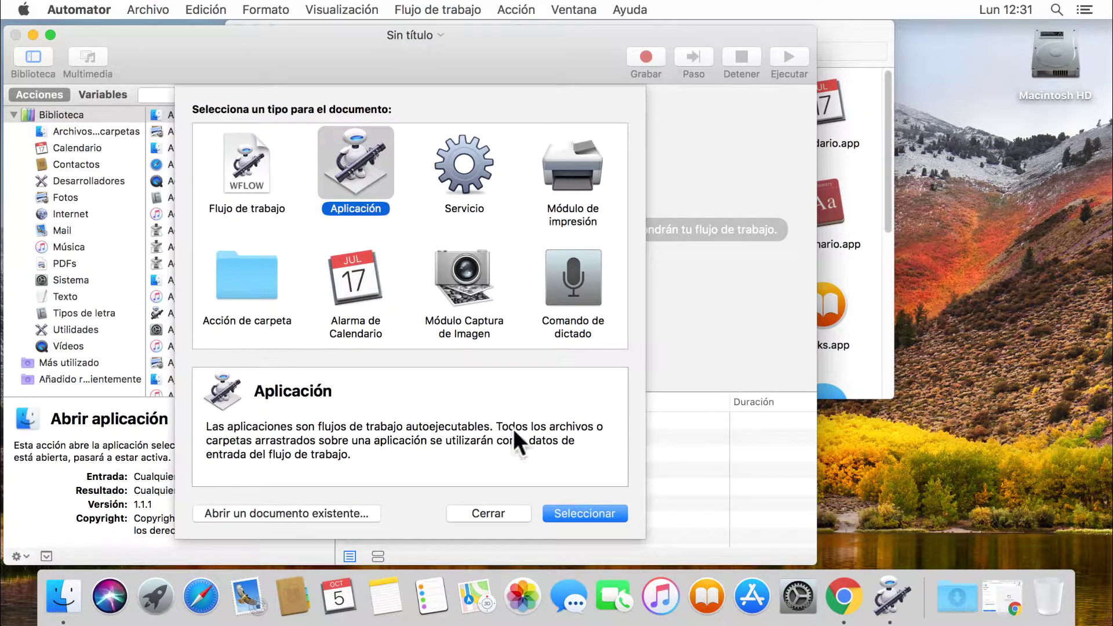
{"action": "left_click", "coordinate": [587, 513]}
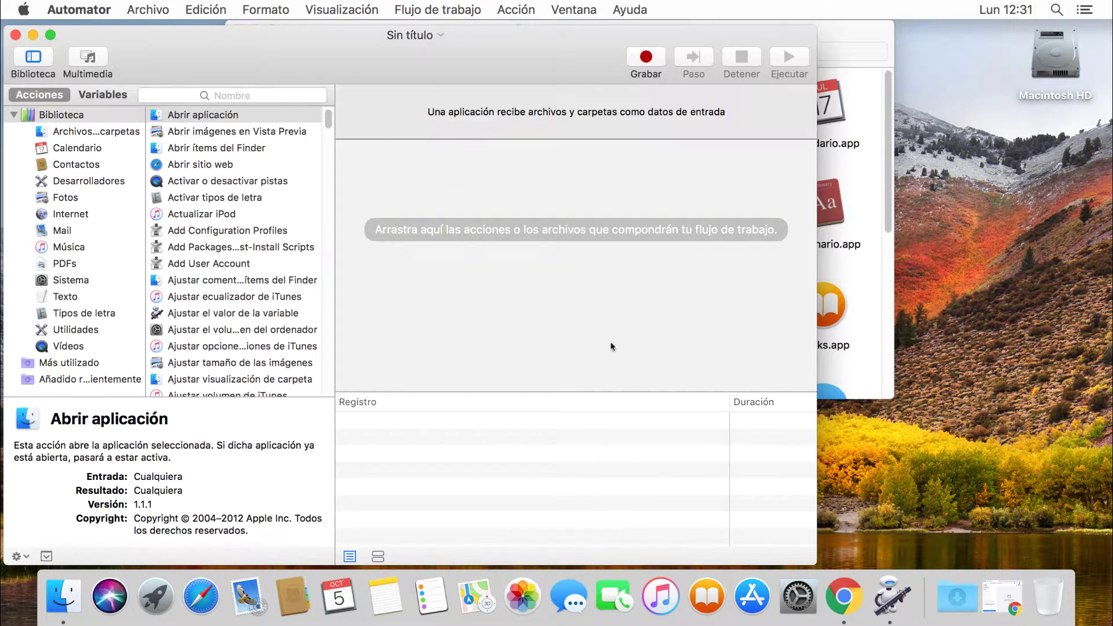
- Add the Solicitar fotos action from the Fotos category to the workflow and set its message to "Archivos de FOTOS"
{"action": "left_click", "coordinate": [55, 188]}
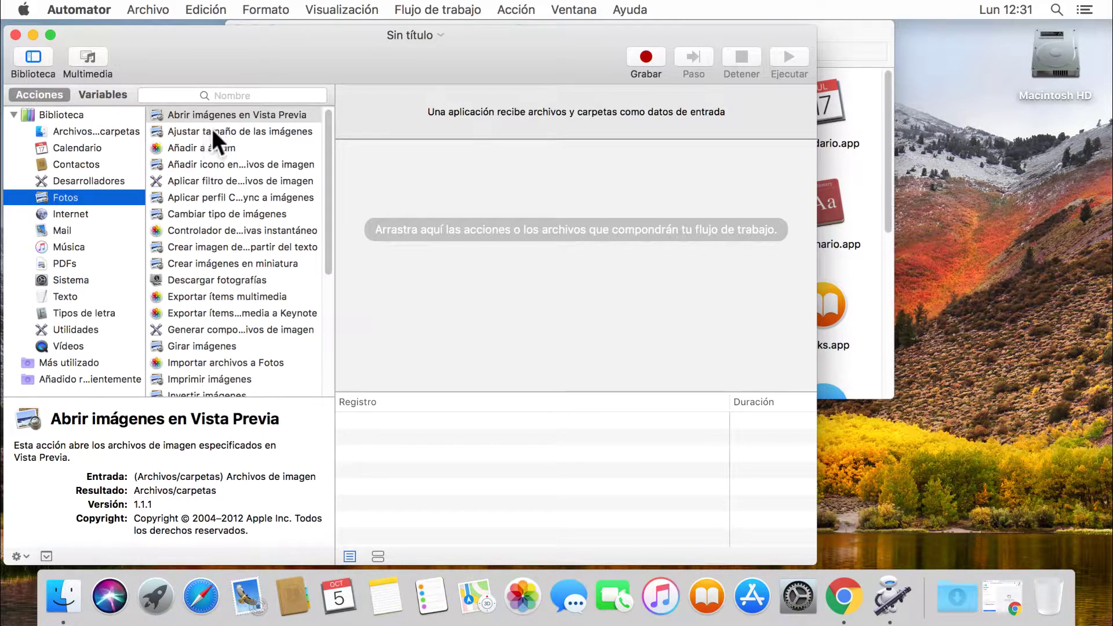
{"action": "left_click_drag", "start_coordinate": [318, 200], "coordinate": [318, 339]}
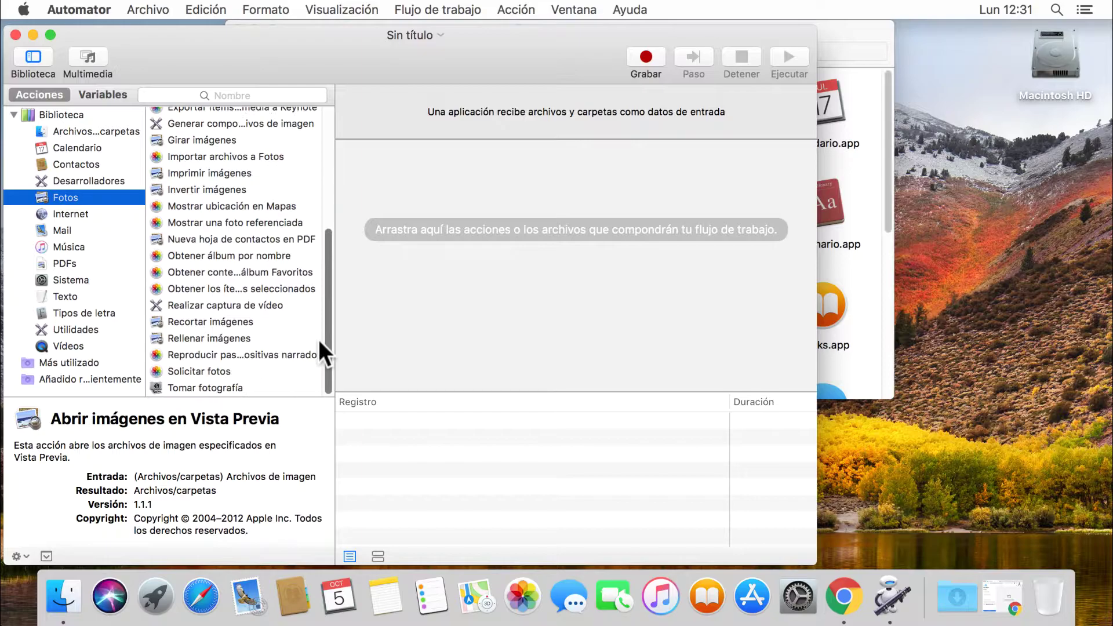
{"action": "left_click", "coordinate": [182, 365]}
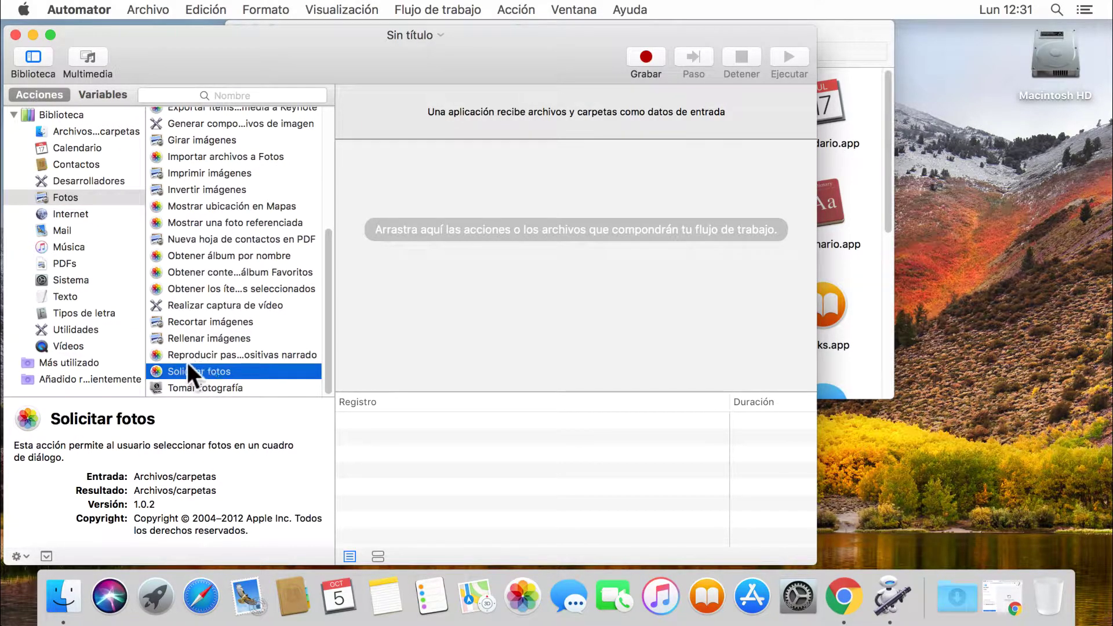
{"action": "left_click_drag", "start_coordinate": [187, 364], "coordinate": [535, 171]}
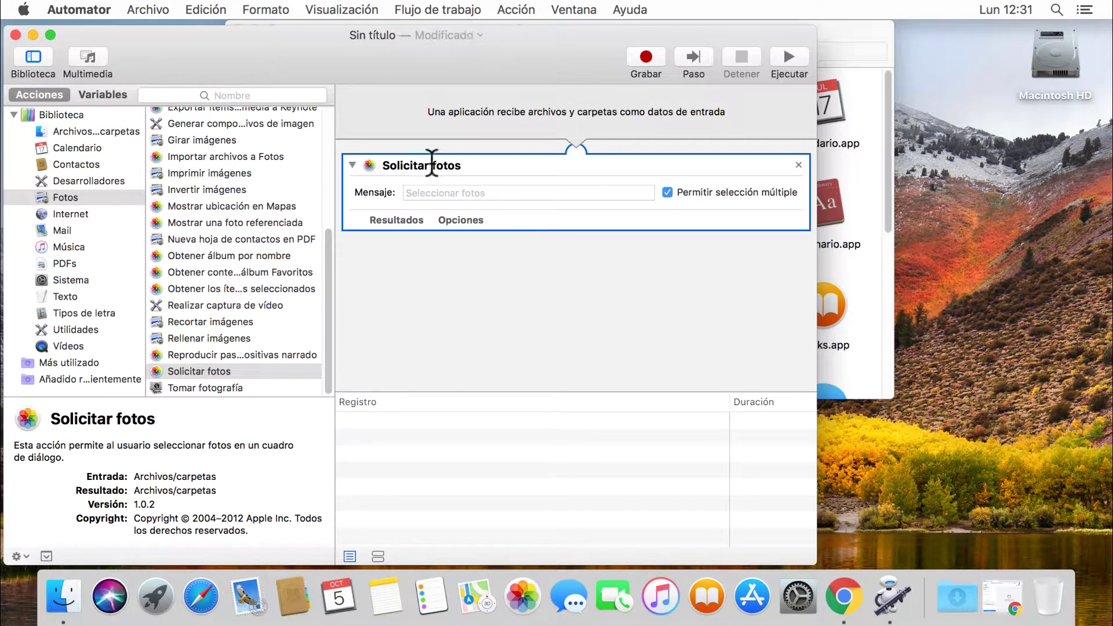
{"action": "left_click", "coordinate": [437, 189]}
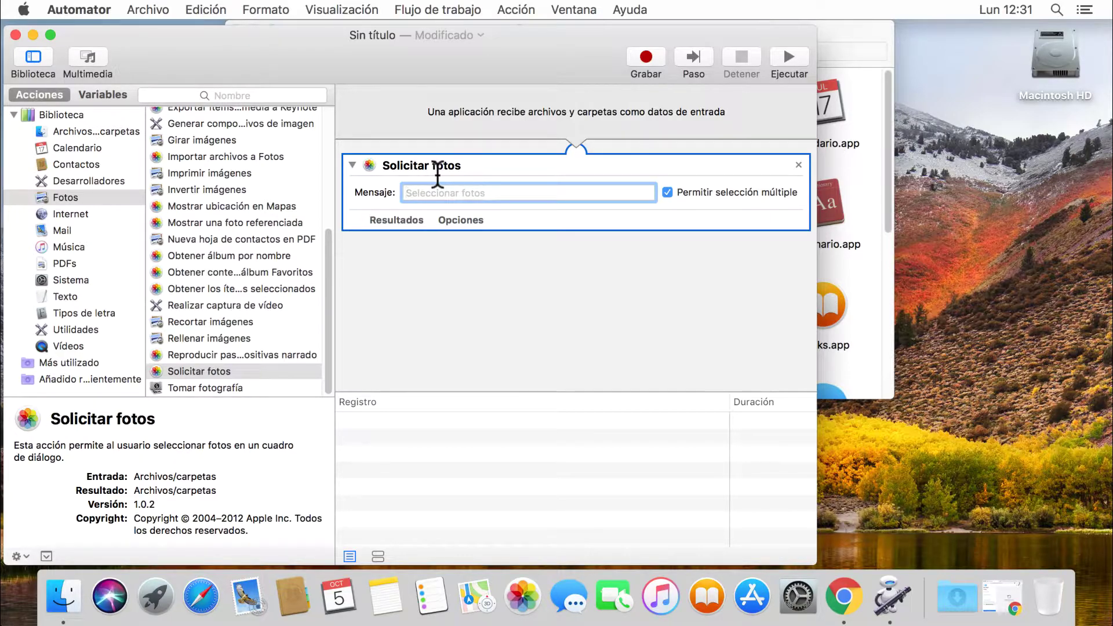
{"action": "type", "text": "Archivos de FOTOS"}
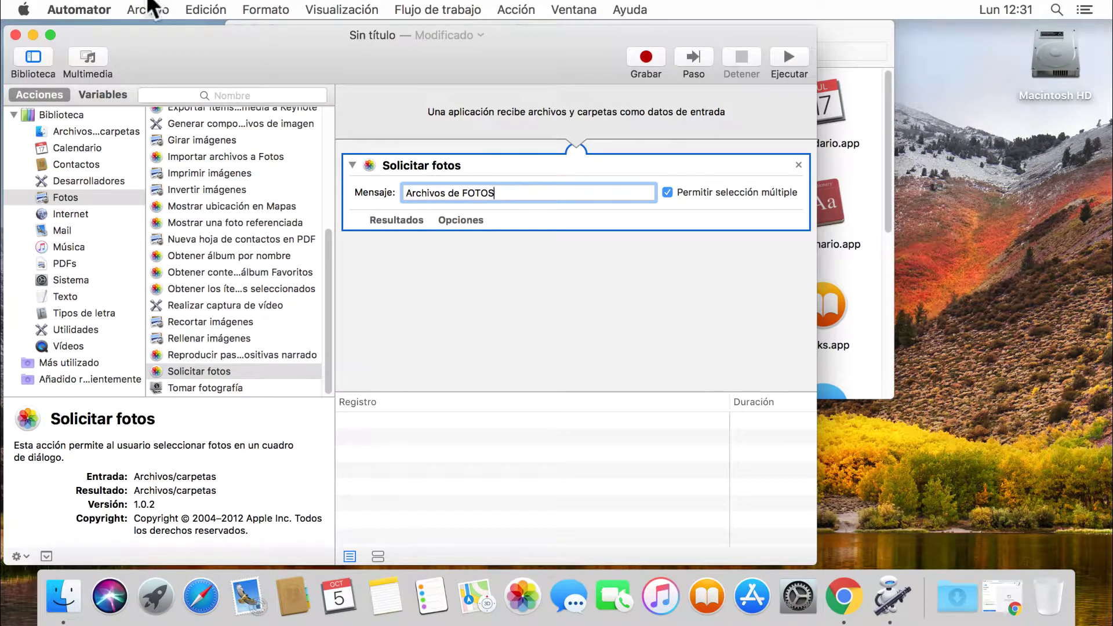
- Save the workflow as the application "Archivos de FOTOS" in the Aplicaciones folder and close its window
{"action": "left_click", "coordinate": [148, 9]}
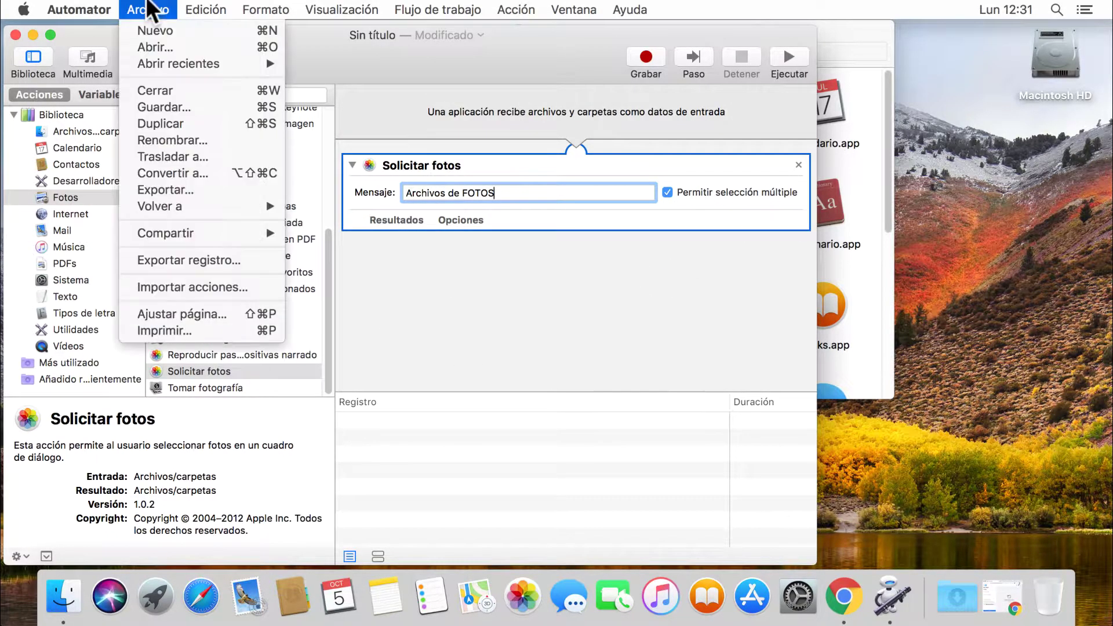
{"action": "left_click", "coordinate": [158, 105]}
{"action": "left_click", "coordinate": [373, 93]}
{"action": "left_click_drag", "start_coordinate": [373, 93], "coordinate": [326, 87]}
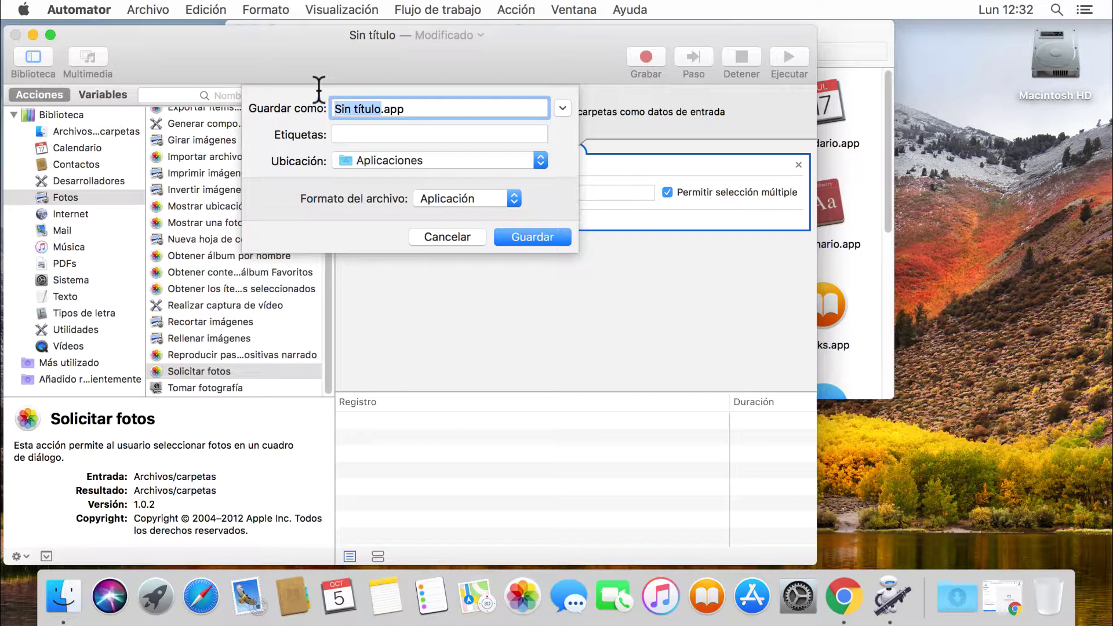
{"action": "type", "text": "Archivos de FOTOS"}
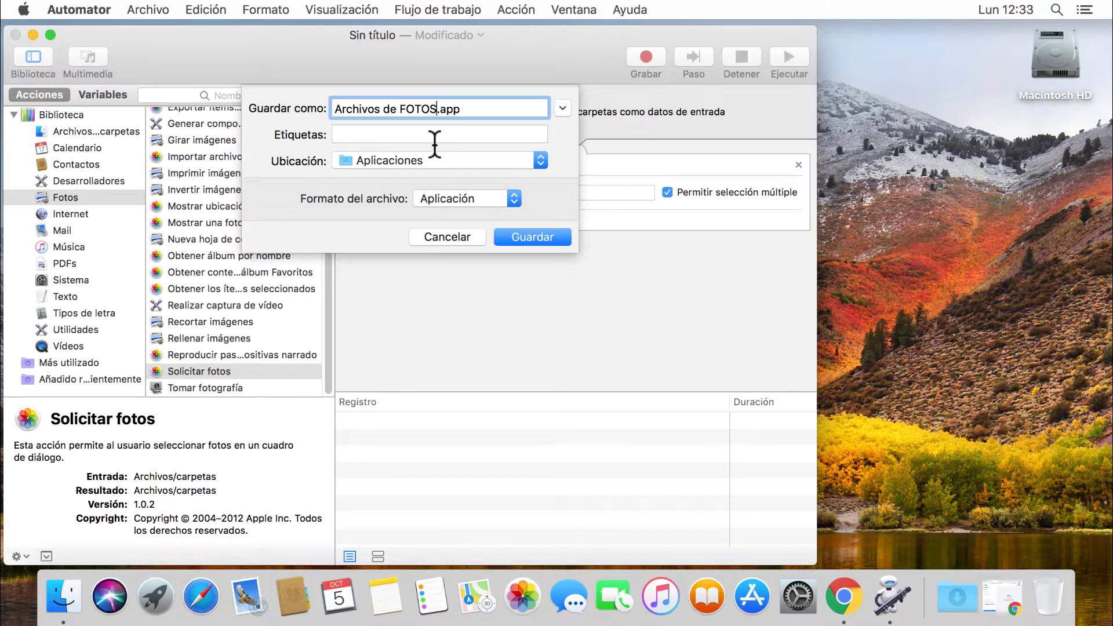
{"action": "left_click", "coordinate": [529, 155]}
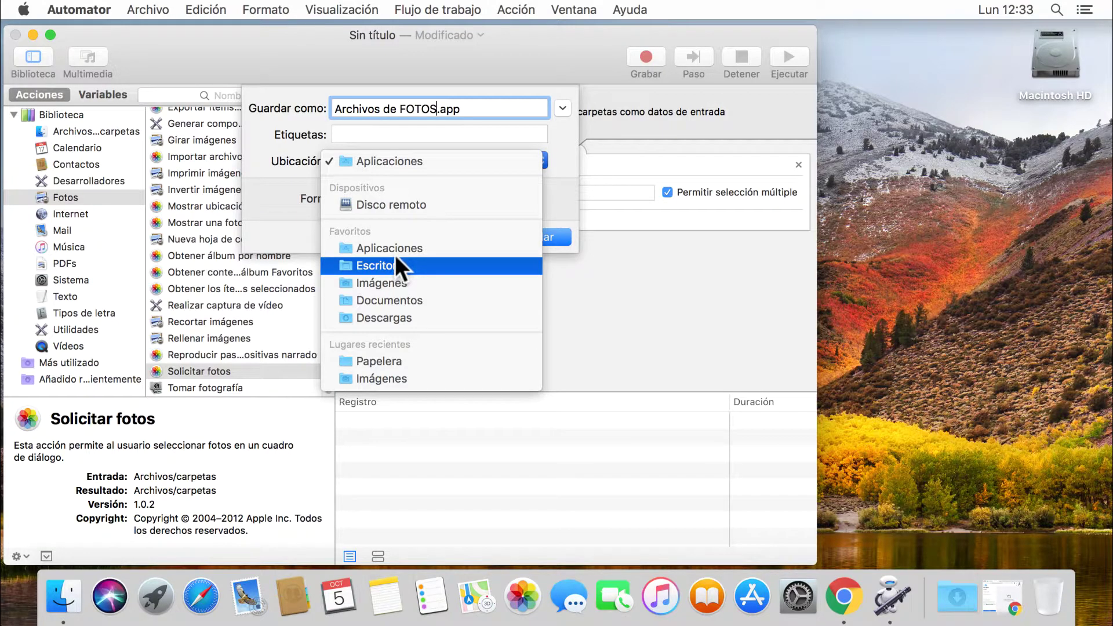
{"action": "left_click", "coordinate": [553, 138]}
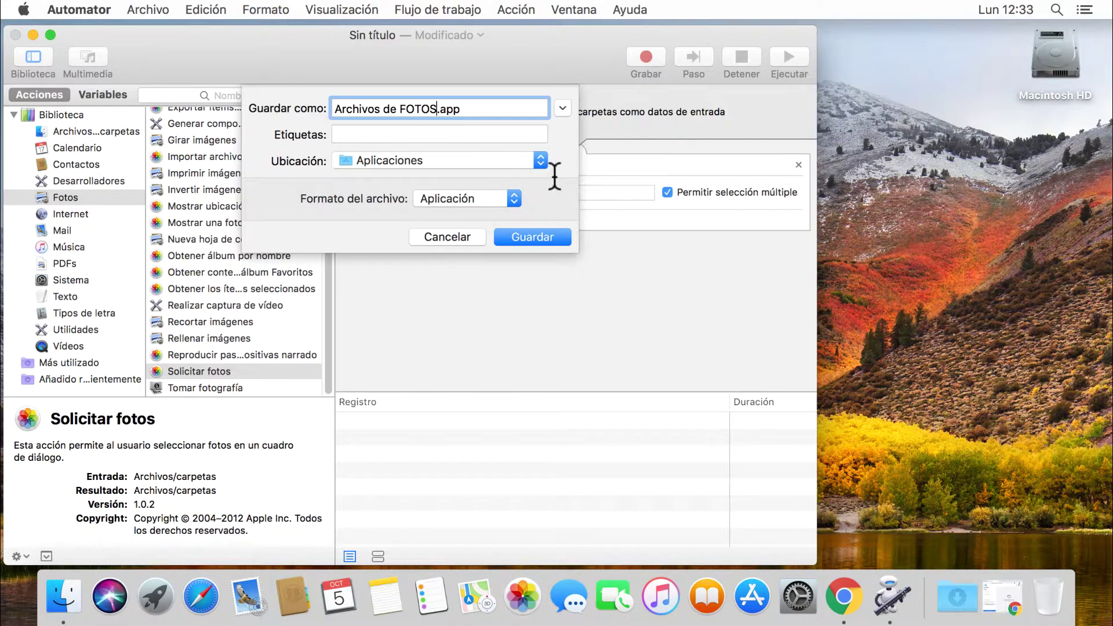
{"action": "left_click", "coordinate": [528, 233]}
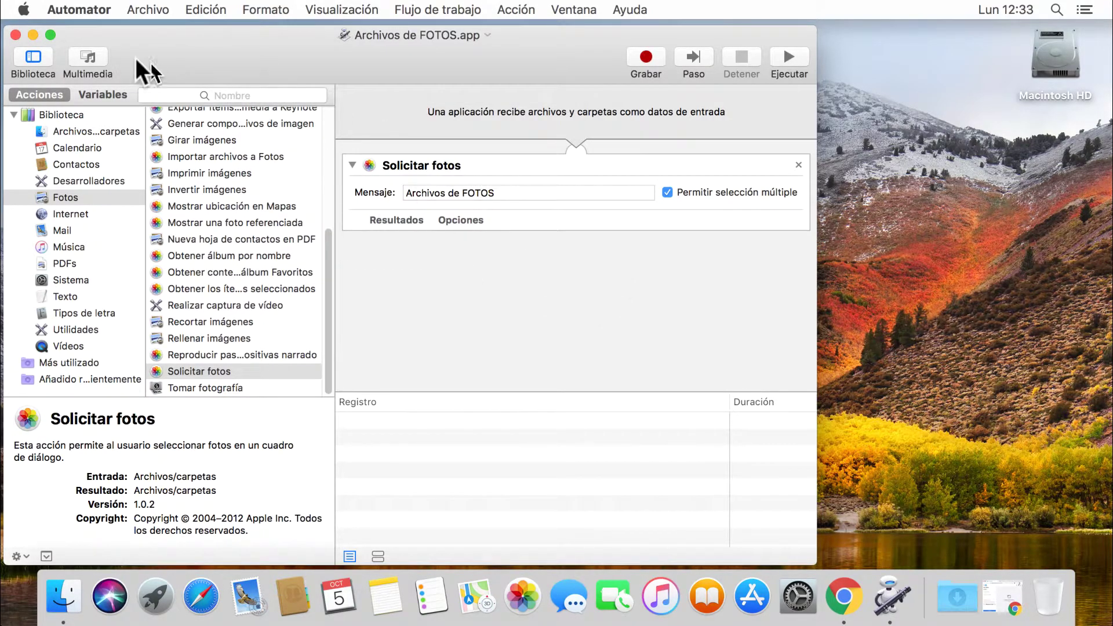
{"action": "left_click", "coordinate": [14, 34]}
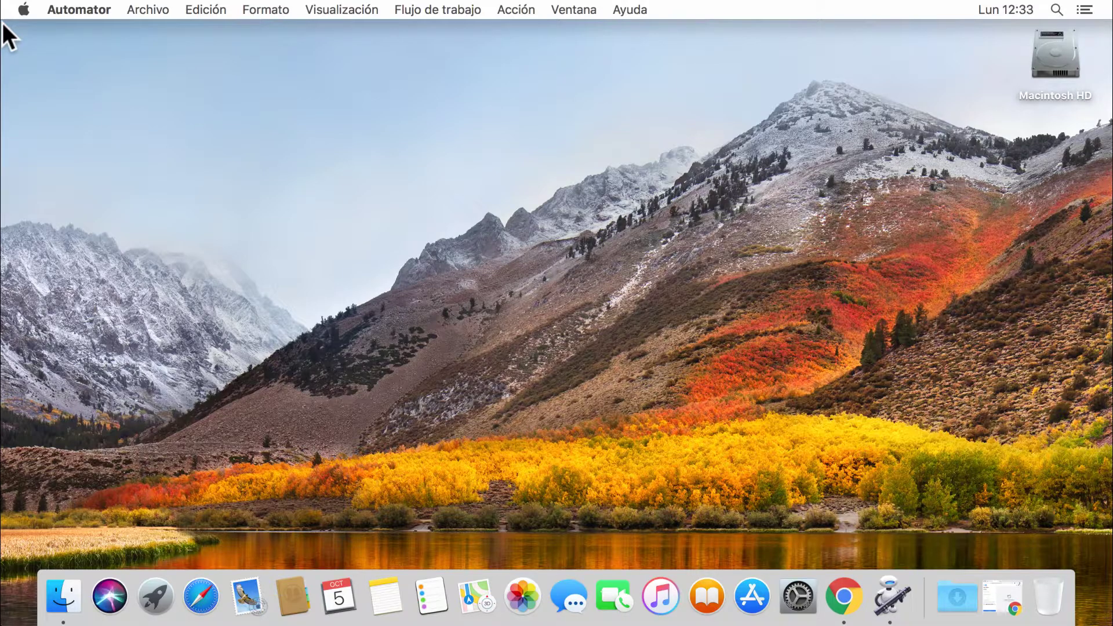
- Add Archivos de FOTOS.app from the Aplicaciones folder to the Dock beside Fotos, and close the folder window
{"action": "left_click", "coordinate": [2, 23]}
{"action": "left_click", "coordinate": [307, 10]}
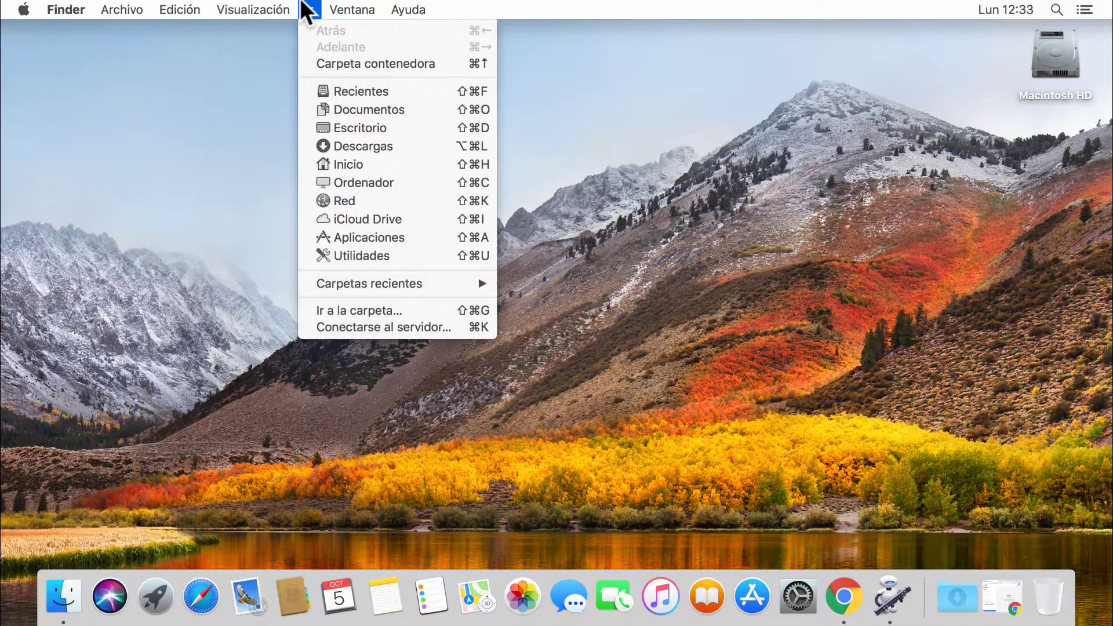
{"action": "left_click", "coordinate": [349, 237]}
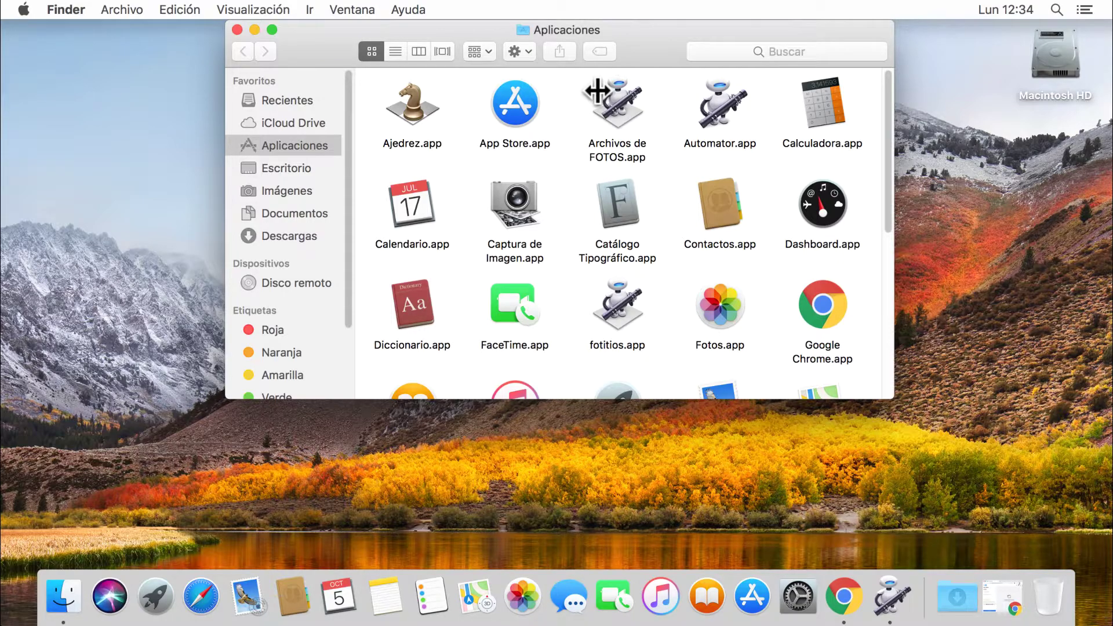
{"action": "left_click", "coordinate": [610, 110]}
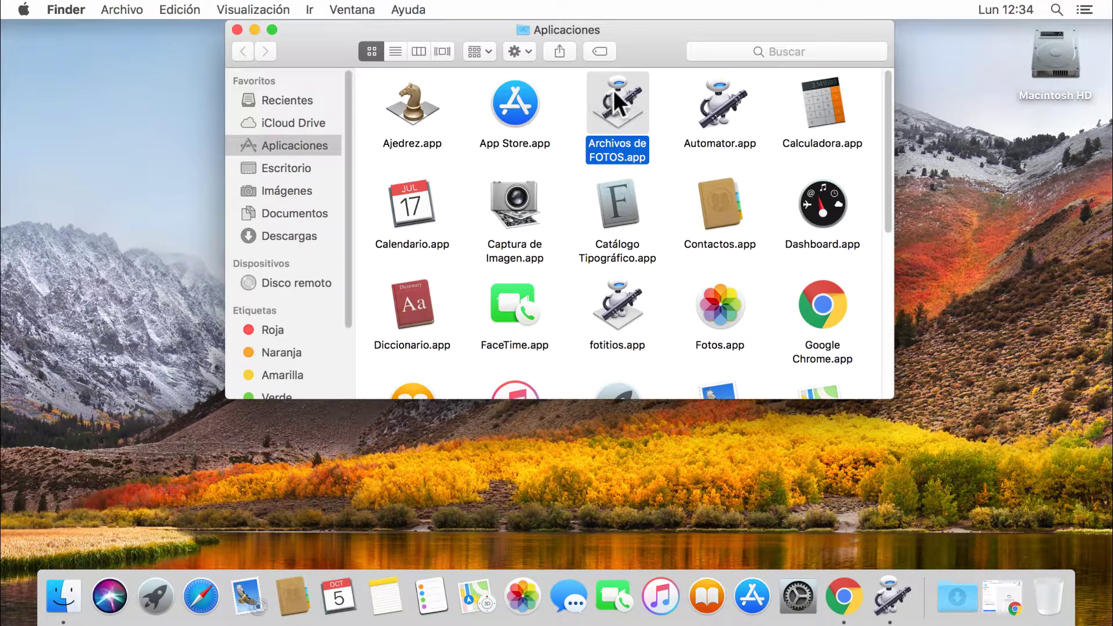
{"action": "left_click_drag", "start_coordinate": [613, 89], "coordinate": [545, 597]}
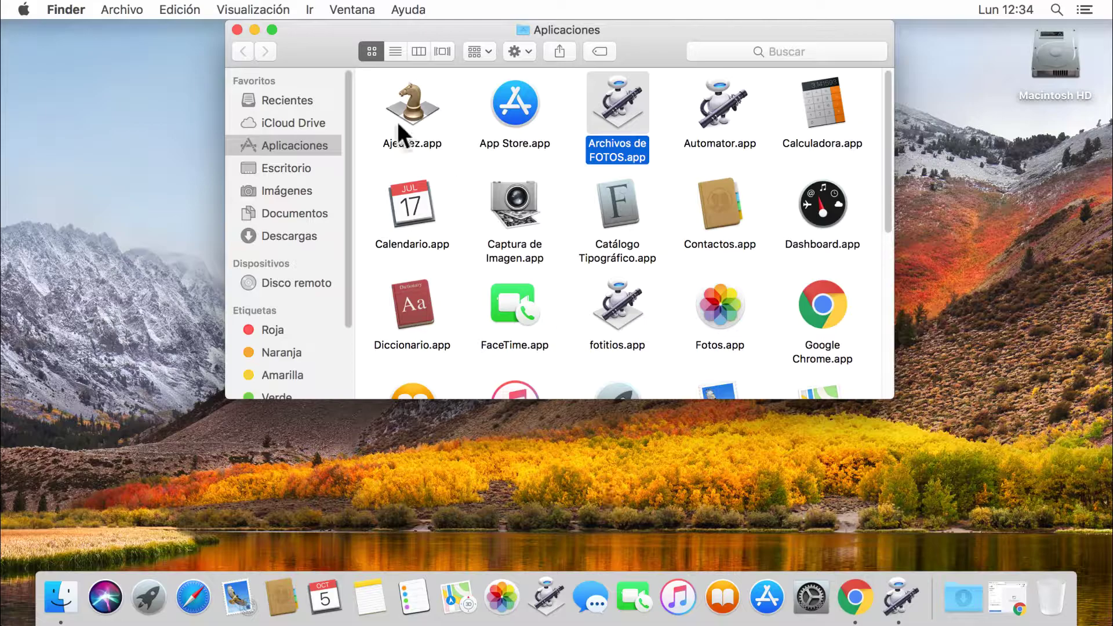
{"action": "left_click", "coordinate": [237, 30]}
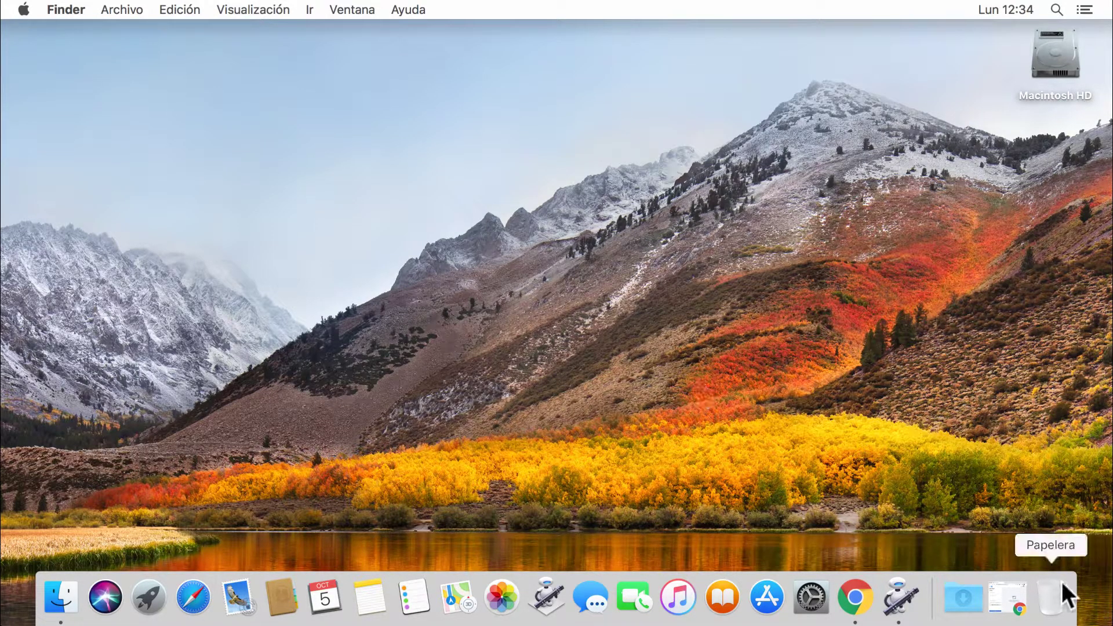
- Restore the Facebook album window in Chrome and launch Archivos de FOTOS from the Dock
{"action": "left_click", "coordinate": [1001, 590]}
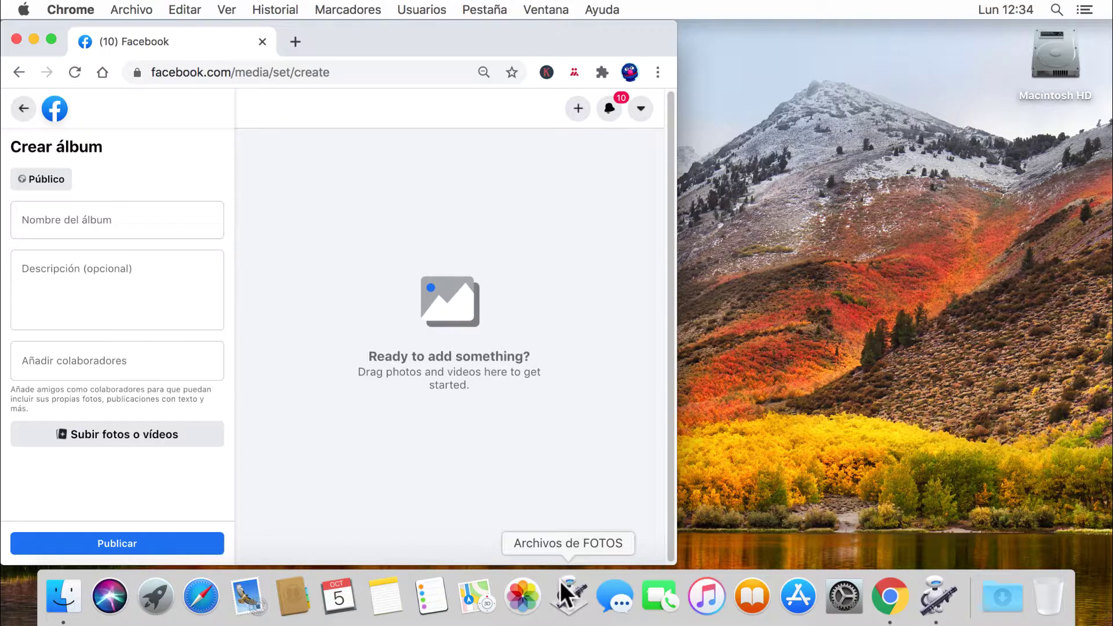
{"action": "left_click", "coordinate": [568, 594]}
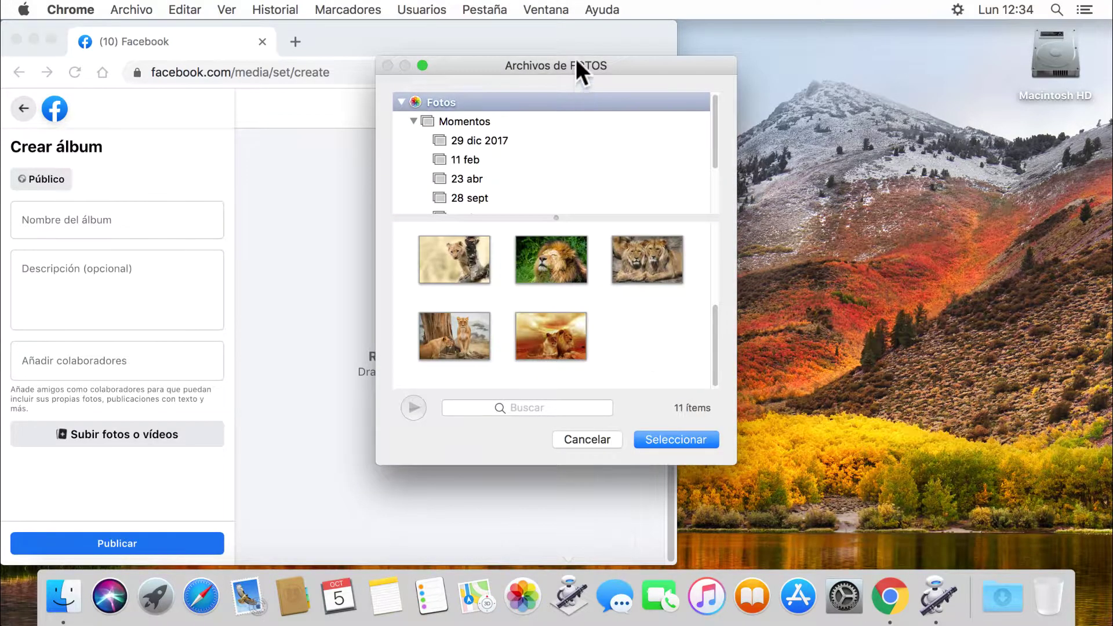
- Place the enlarged Archivos de FOTOS window beside Facebook, add the cub, lion, lion pair and lionesses photos to the album, and close the photo browser
{"action": "left_click_drag", "start_coordinate": [615, 60], "coordinate": [808, 51]}
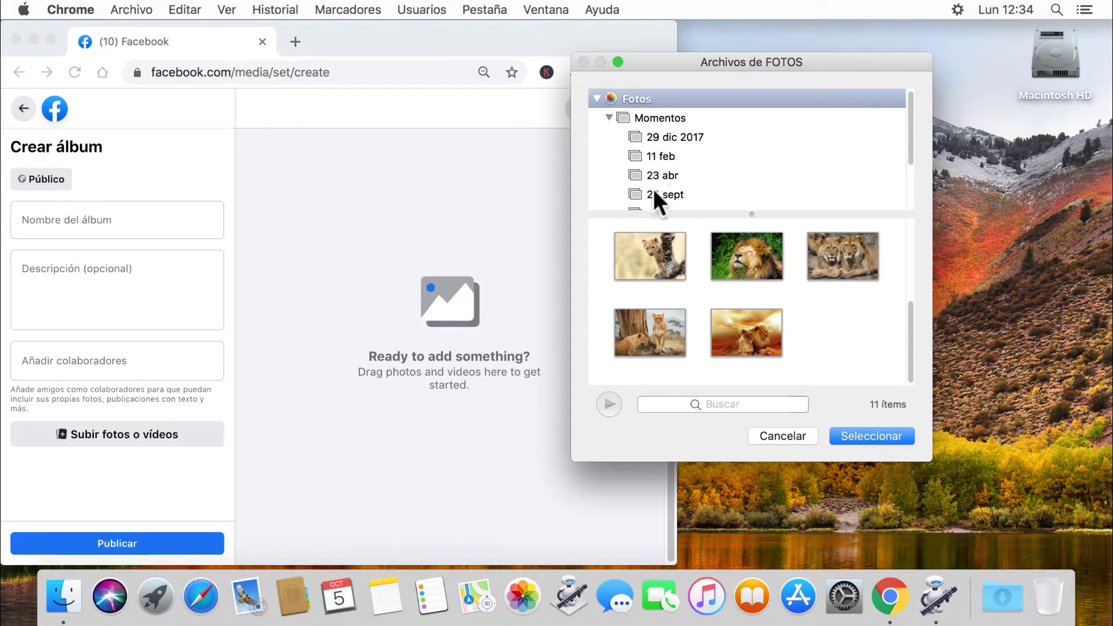
{"action": "left_click", "coordinate": [600, 109]}
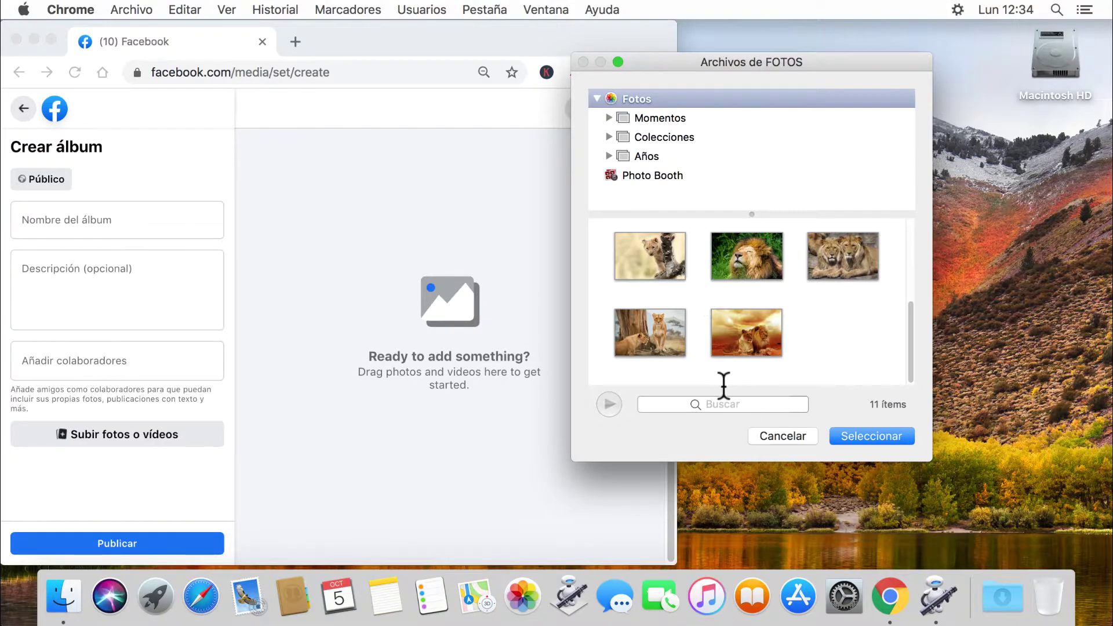
{"action": "left_click_drag", "start_coordinate": [915, 442], "coordinate": [1076, 530]}
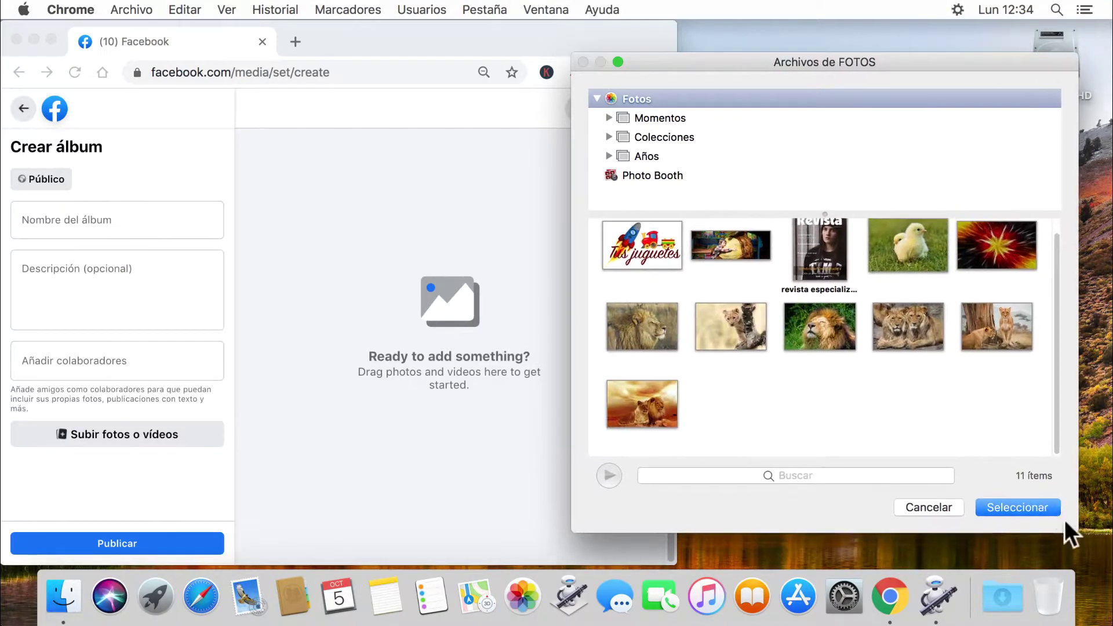
{"action": "left_click_drag", "start_coordinate": [974, 380], "coordinate": [396, 203]}
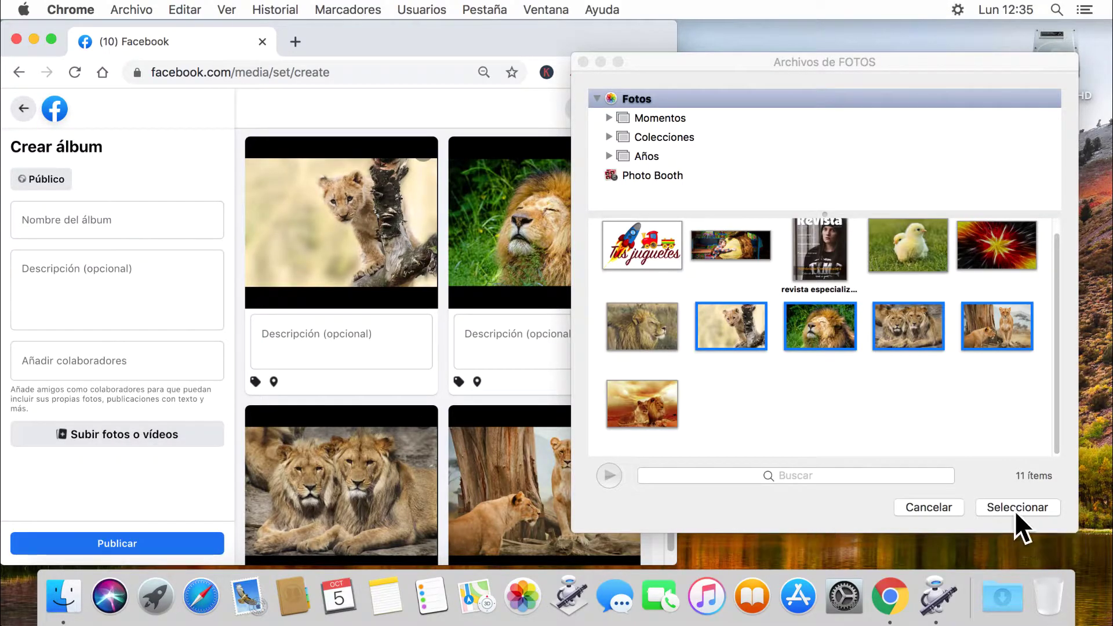
{"action": "left_click", "coordinate": [922, 508]}
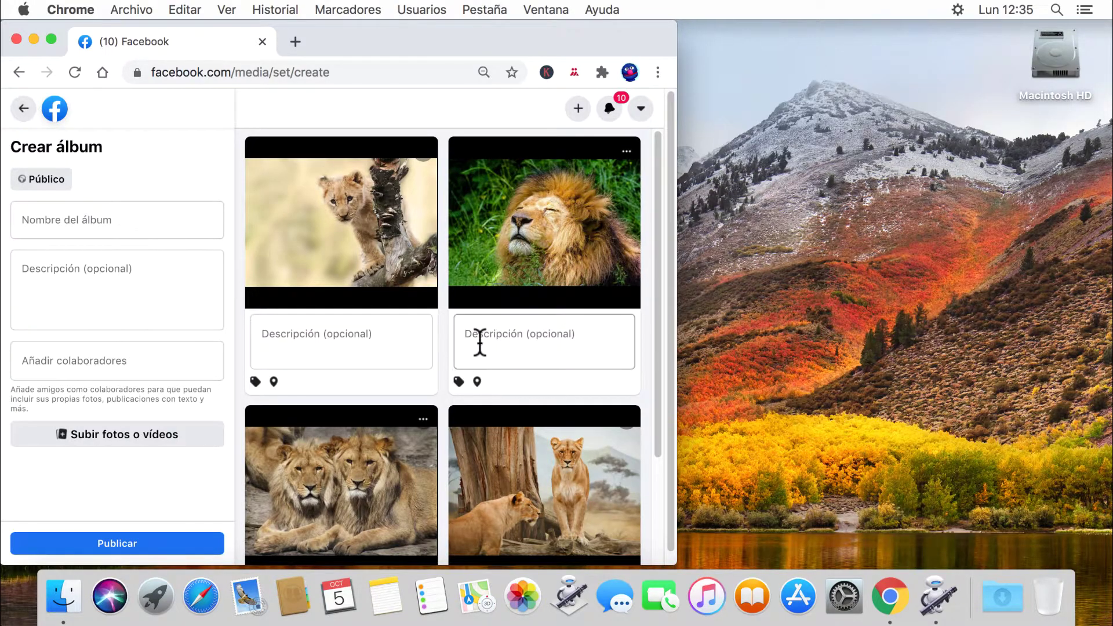
- Set the new album's privacy to Solo yo and publish the album
{"action": "left_click", "coordinate": [34, 180]}
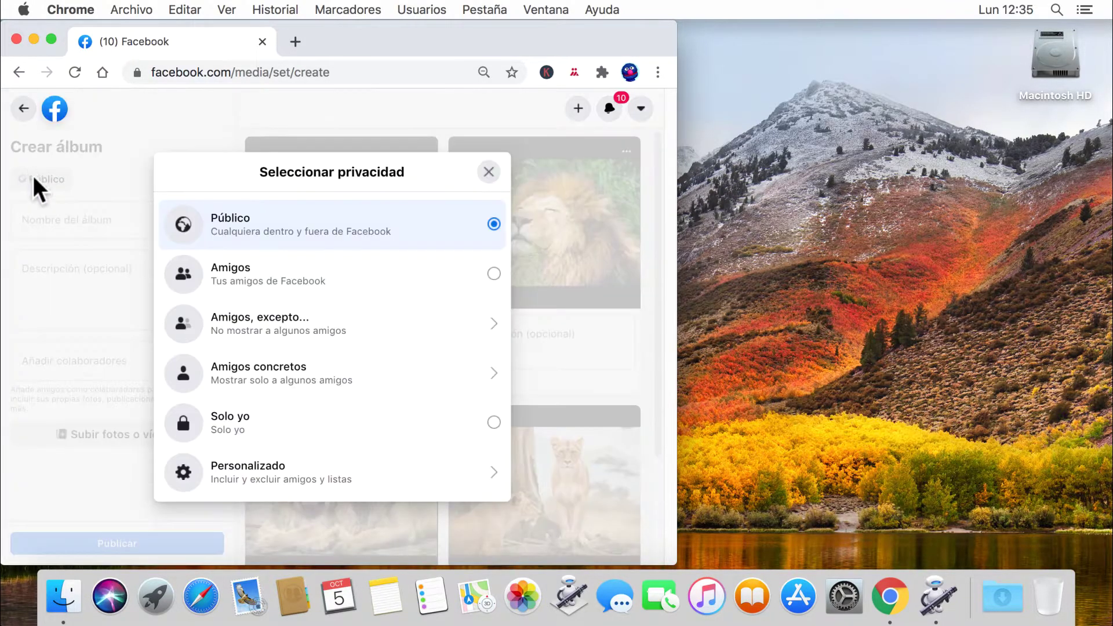
{"action": "left_click", "coordinate": [226, 419]}
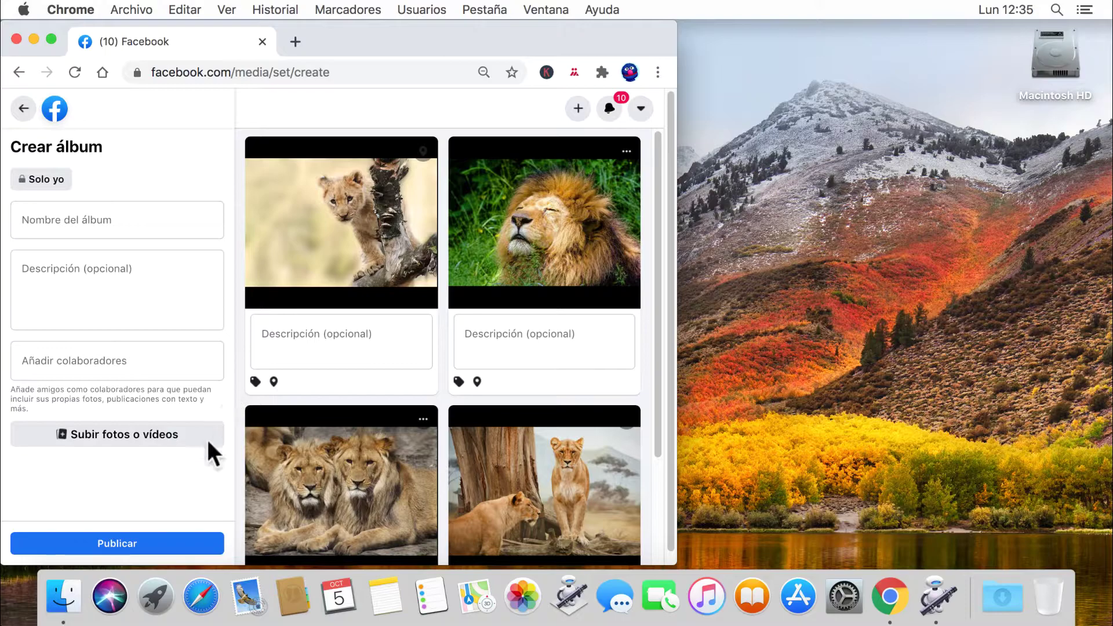
{"action": "left_click", "coordinate": [136, 542]}
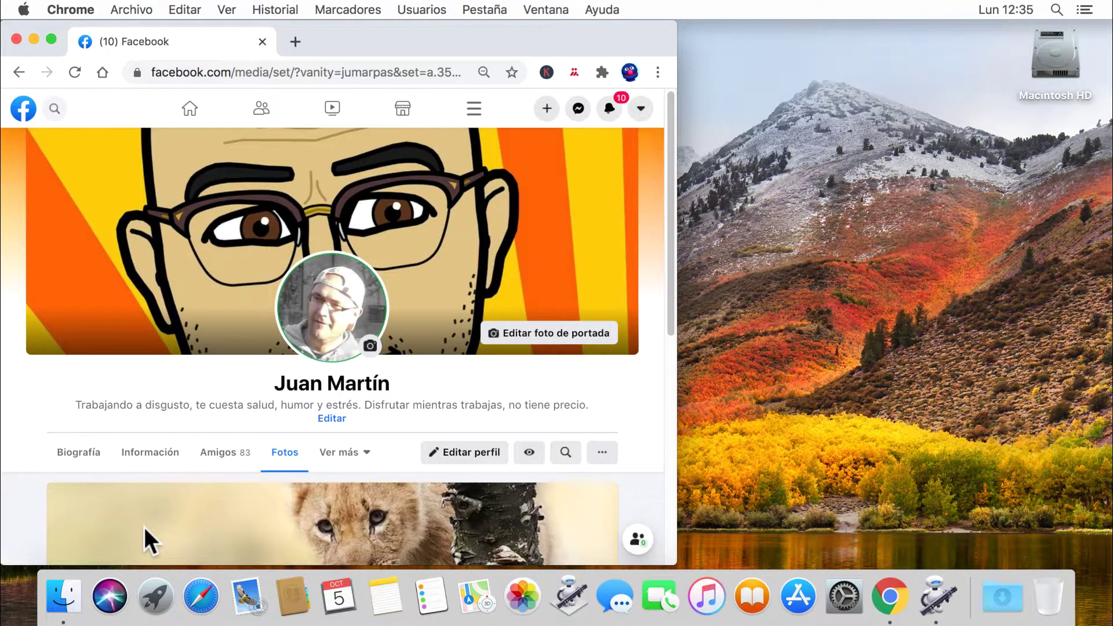
- Open the published Álbum sin título for editing
{"action": "scroll", "coordinate": [361, 484], "scroll_direction": "down", "scroll_amount": 4}
{"action": "scroll", "coordinate": [361, 484], "scroll_direction": "down", "scroll_amount": 2}
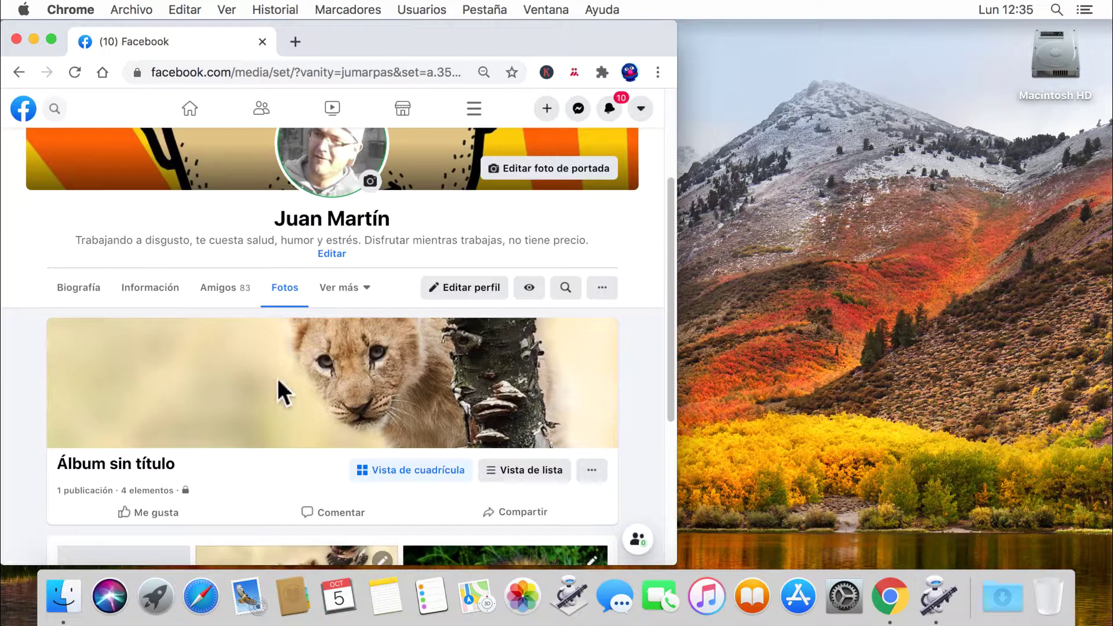
{"action": "left_click", "coordinate": [578, 467]}
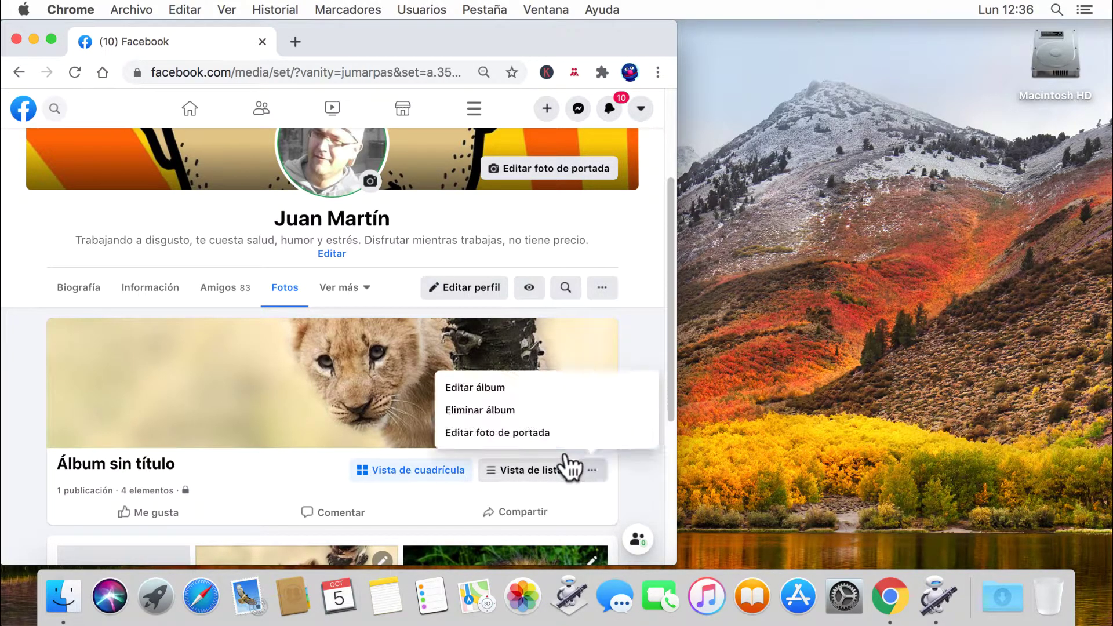
{"action": "left_click", "coordinate": [472, 386]}
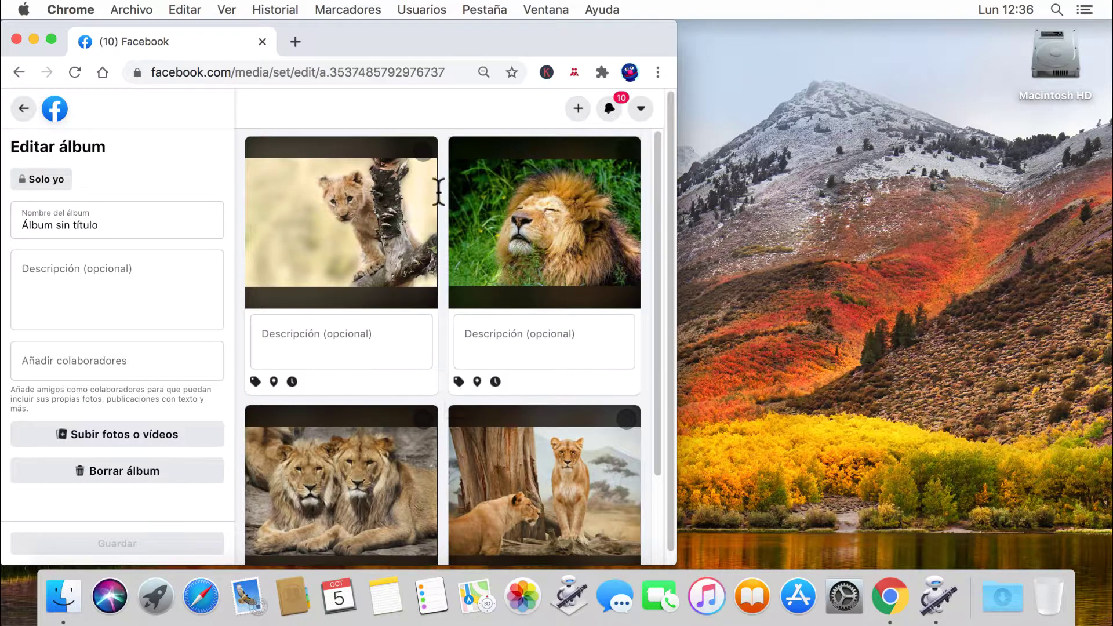
- Launch Archivos de FOTOS again, place its window beside Chrome and select the photo of the two lions at sunset
{"action": "left_click", "coordinate": [564, 603]}
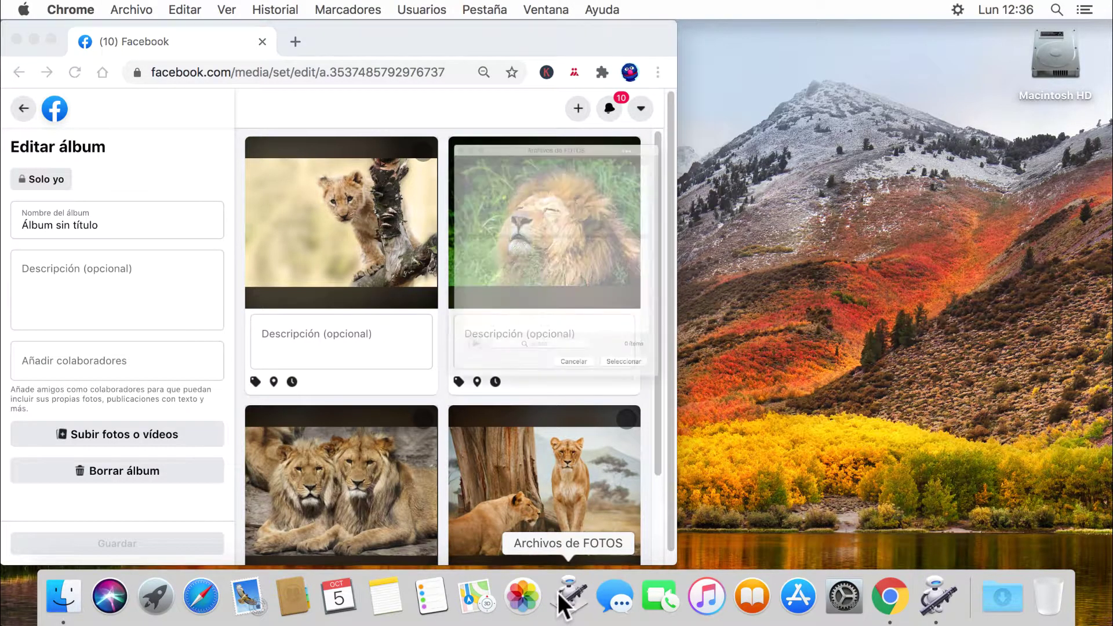
{"action": "left_click_drag", "start_coordinate": [638, 67], "coordinate": [990, 78]}
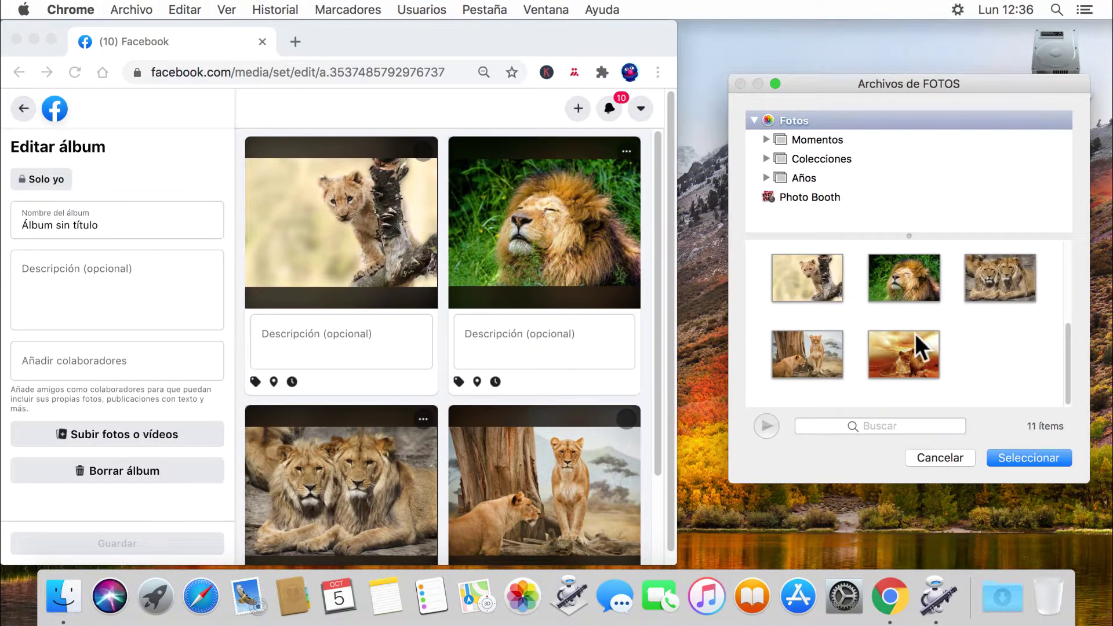
{"action": "mouse_move", "coordinate": [903, 343]}
{"action": "left_mouse_down"}
{"action": "mouse_move", "coordinate": [798, 365]}
{"action": "mouse_move", "coordinate": [484, 313]}
{"action": "mouse_move", "coordinate": [444, 249]}
{"action": "mouse_move", "coordinate": [395, 278]}
{"action": "mouse_move", "coordinate": [492, 307]}
{"action": "mouse_move", "coordinate": [893, 356]}
{"action": "mouse_move", "coordinate": [914, 344]}
{"action": "left_mouse_up"}
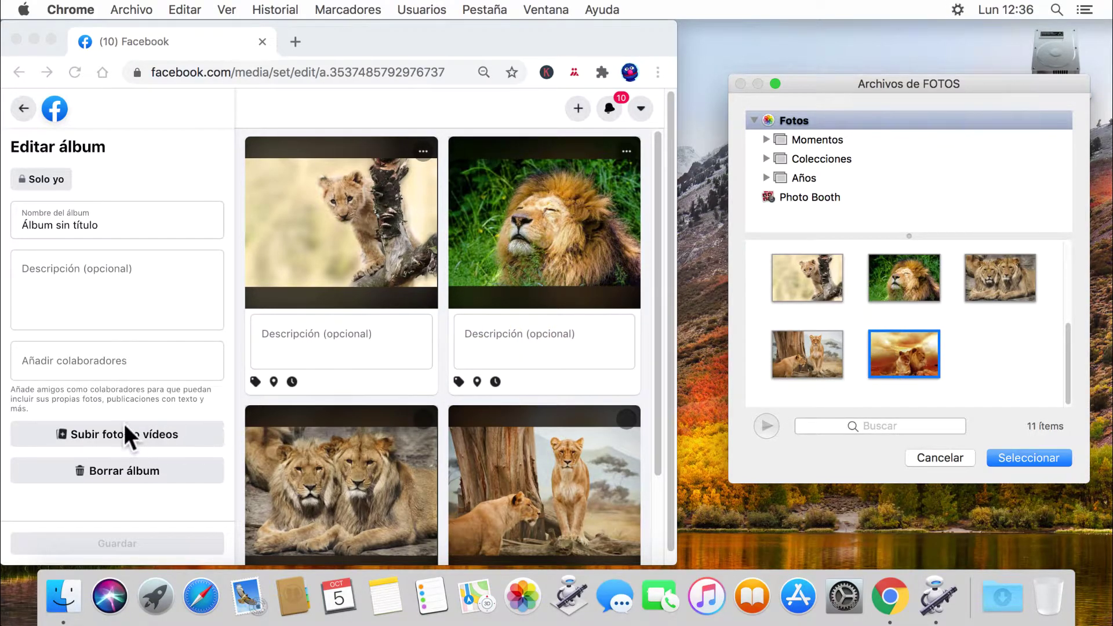
- Start a photo upload to the album from the Escritorio folder and copy the sunset lions photo from Archivos de FOTOS onto the desktop
{"action": "left_click", "coordinate": [110, 429]}
{"action": "left_click", "coordinate": [104, 432]}
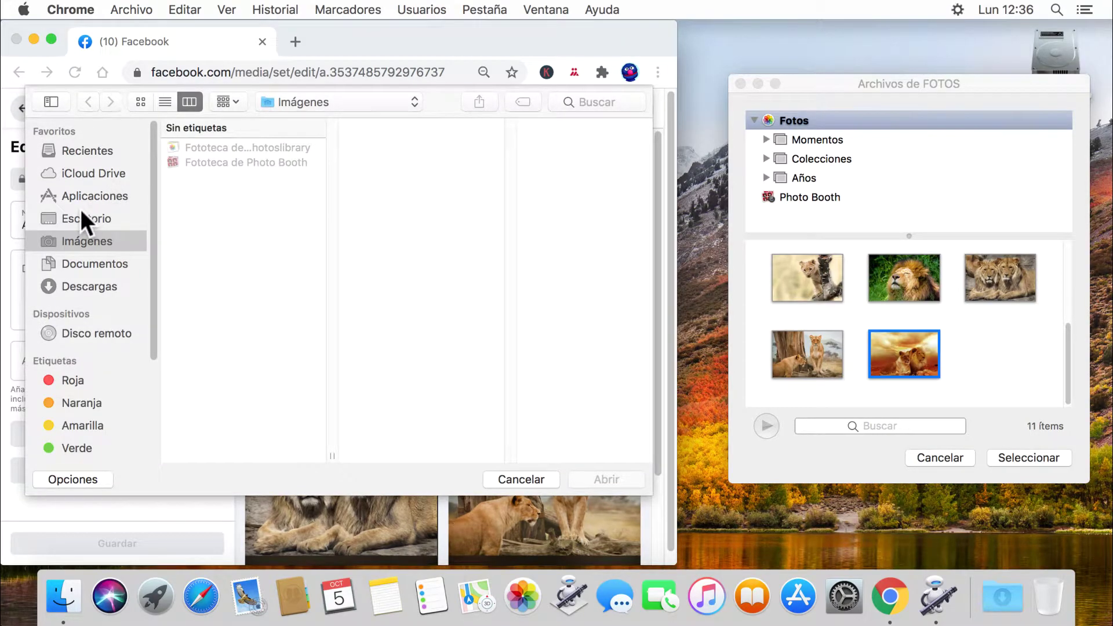
{"action": "left_click", "coordinate": [81, 211]}
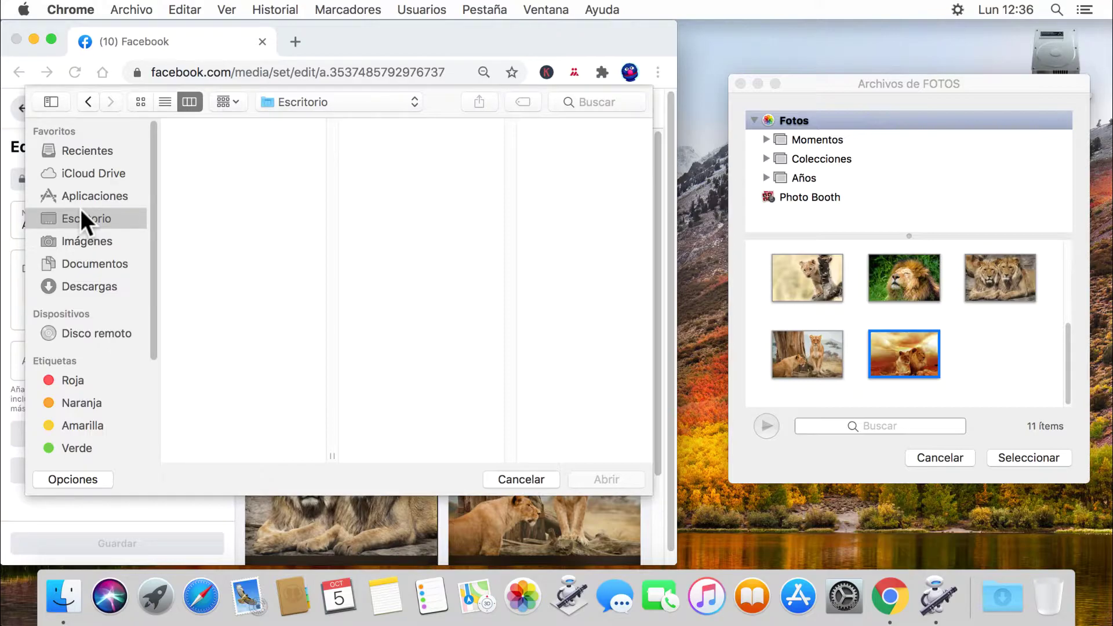
{"action": "left_click_drag", "start_coordinate": [908, 356], "coordinate": [842, 518]}
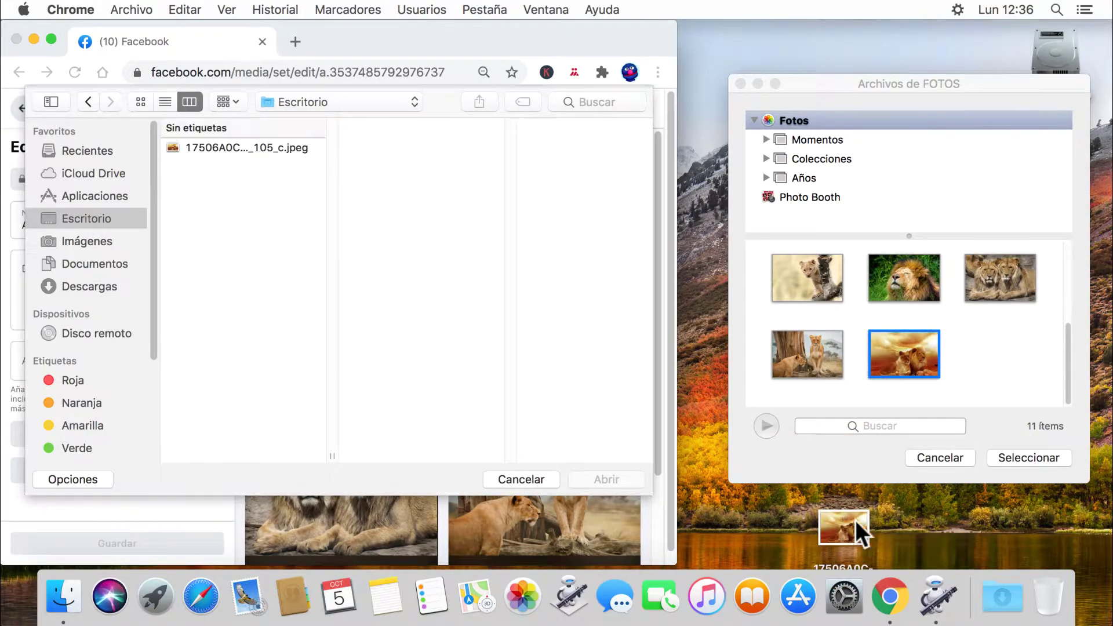
- Upload the sunset lions JPEG from Escritorio, publish it to the album and review the album's photos
{"action": "left_click", "coordinate": [242, 147]}
{"action": "left_click", "coordinate": [601, 472]}
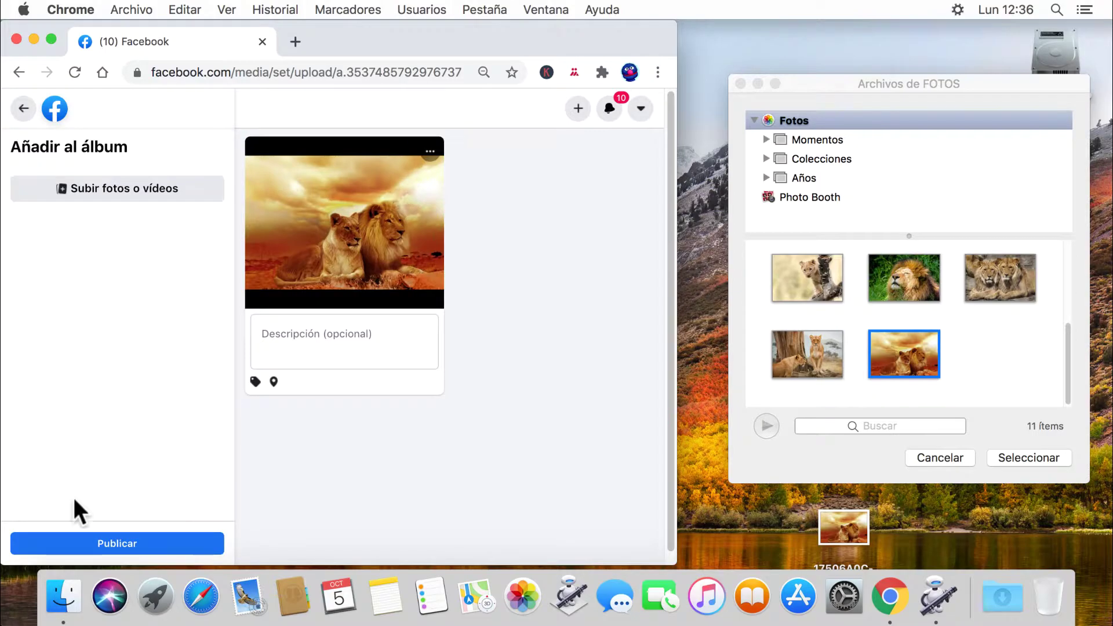
{"action": "left_click", "coordinate": [101, 537]}
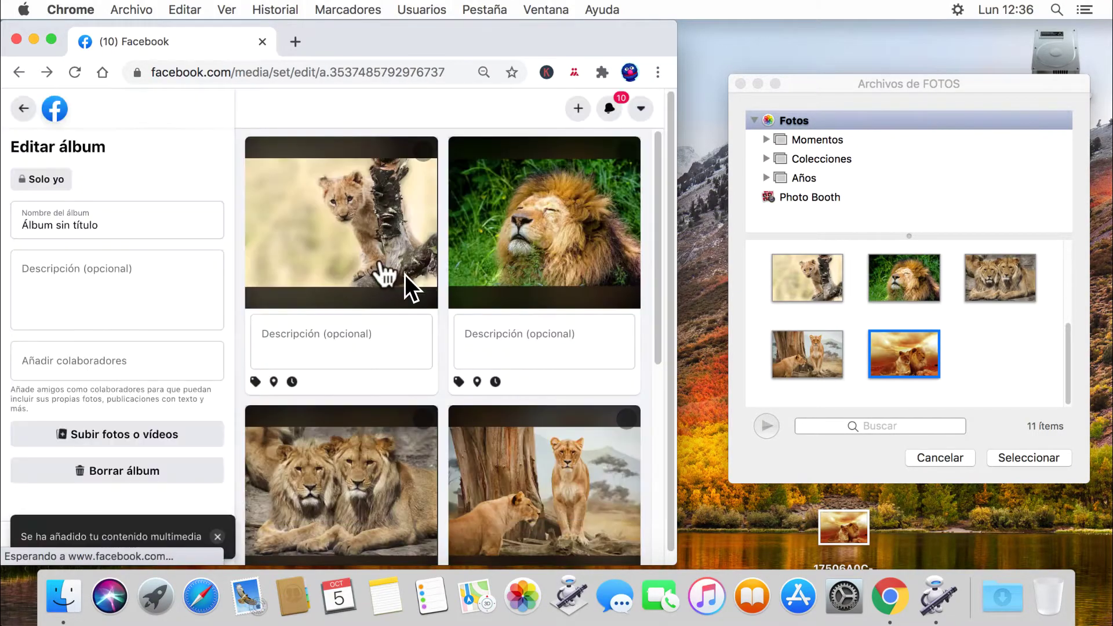
{"action": "scroll", "coordinate": [464, 406], "scroll_direction": "down", "scroll_amount": 7}
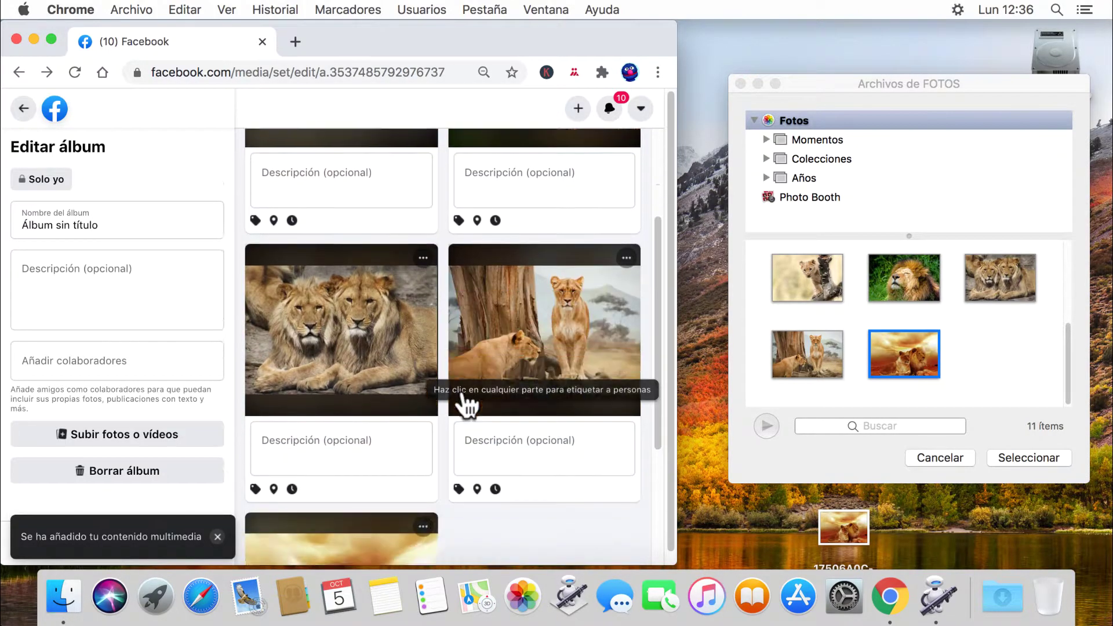